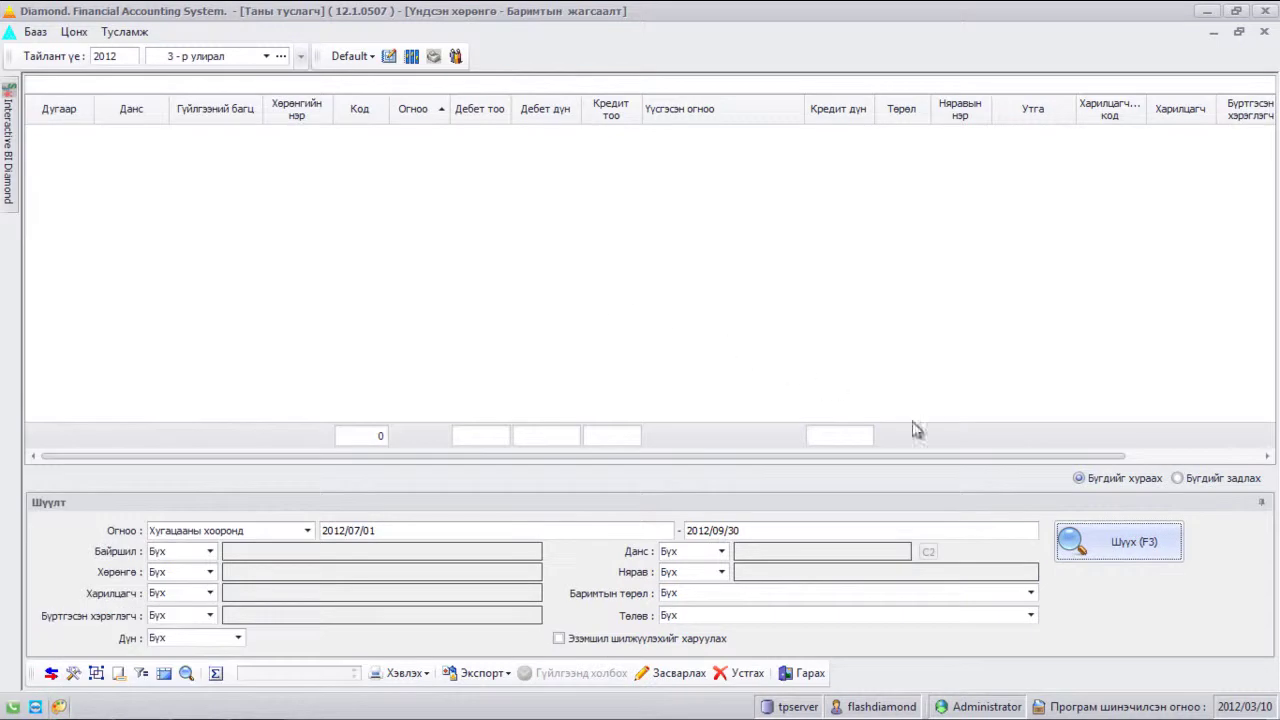
Step: Load the fixed-asset document list, changing the date filter (Огноо) to Жил 2012
left_click(1073, 540)
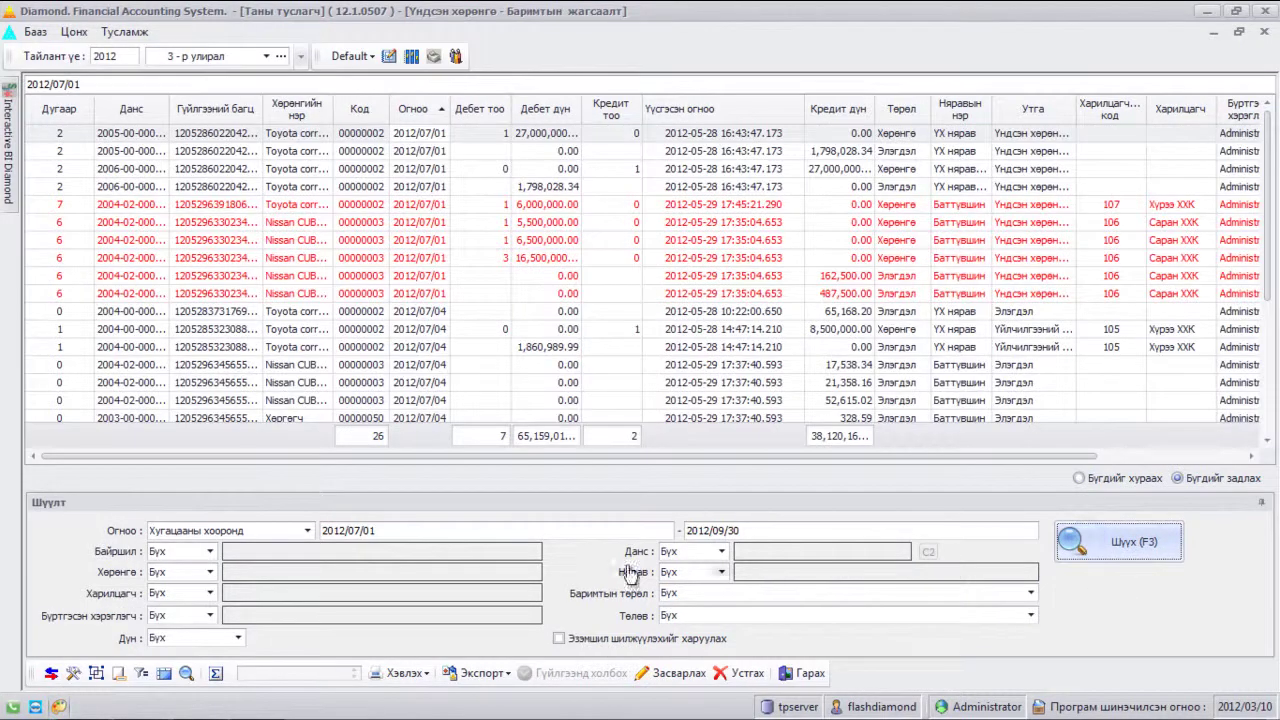
left_click(309, 533)
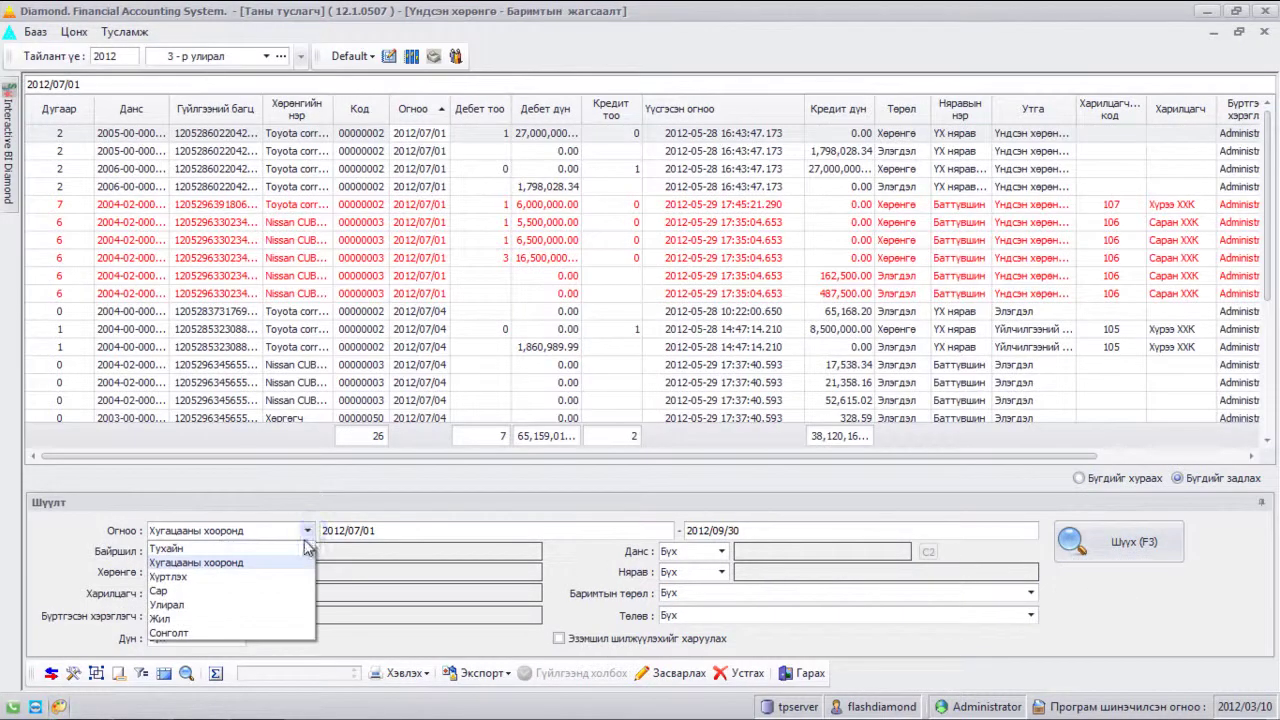
left_click(266, 619)
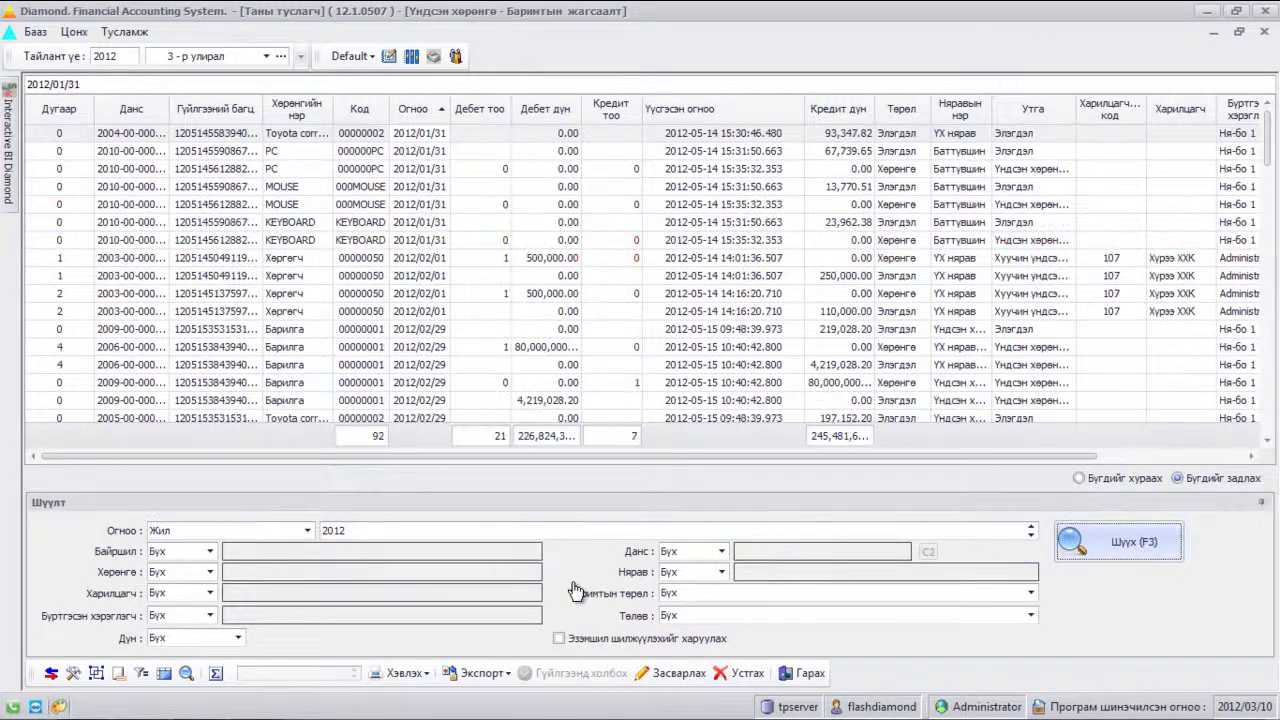
Step: Filter the documents by the specific asset Орон сууцны барилга (00000006), and reset the Хөрөнгө filter to Бүх
left_click(211, 552)
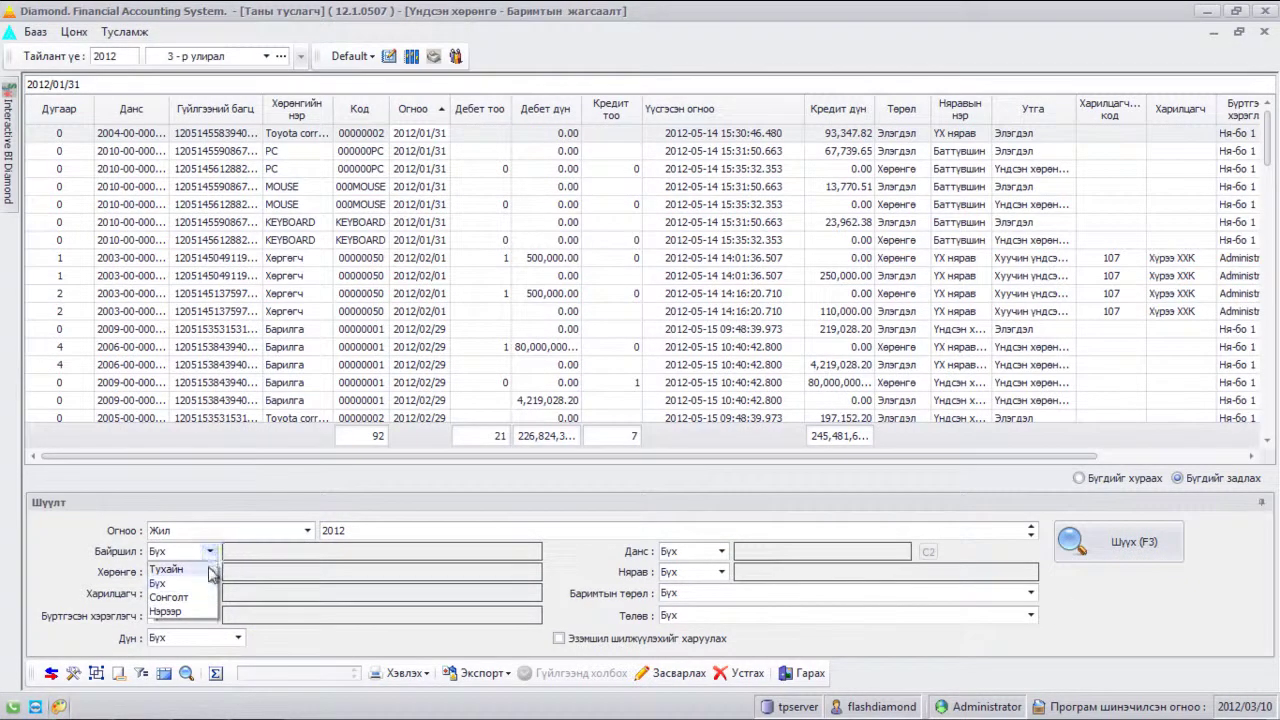
left_click(270, 592)
left_click(213, 572)
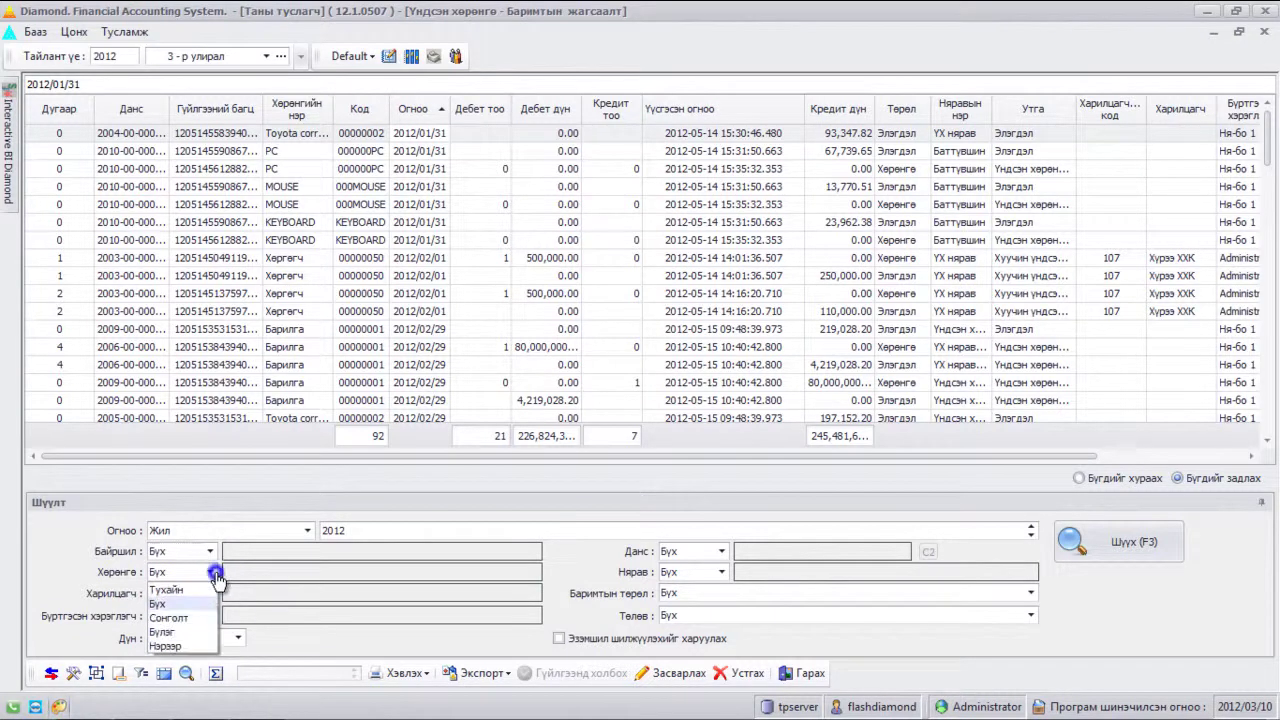
left_click(167, 590)
left_click(281, 574)
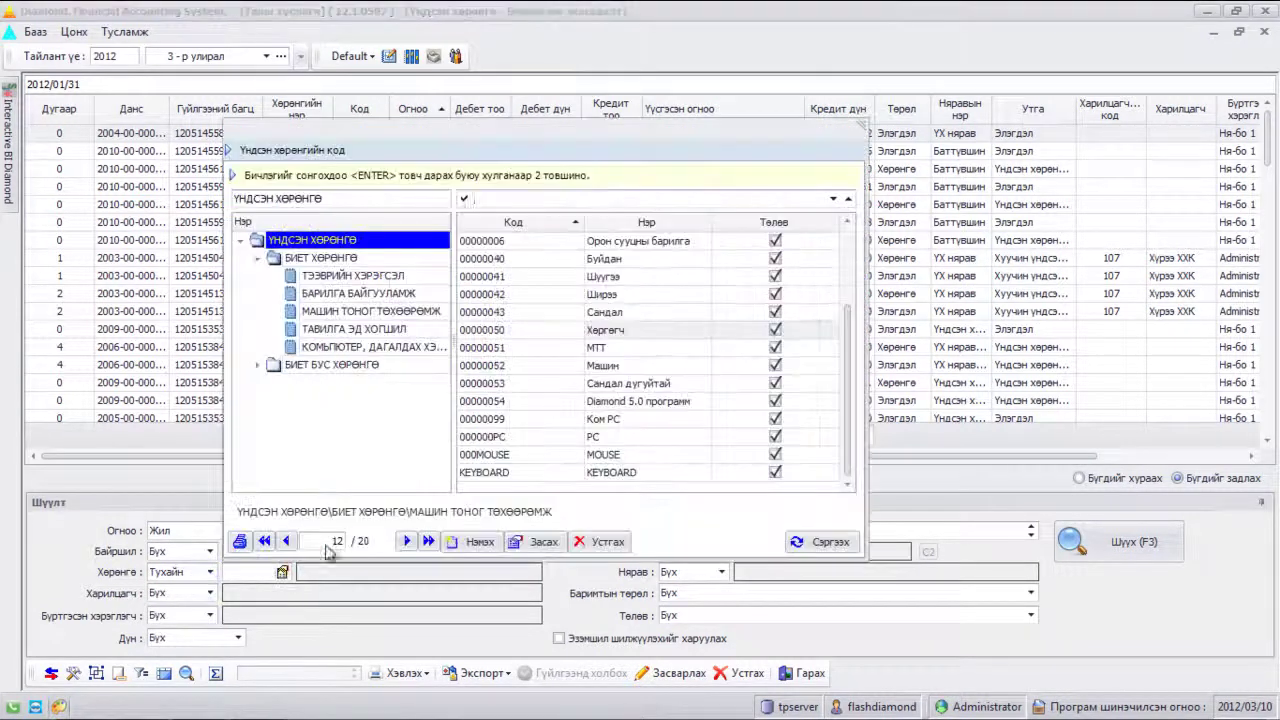
double_click(622, 243)
key("F3")
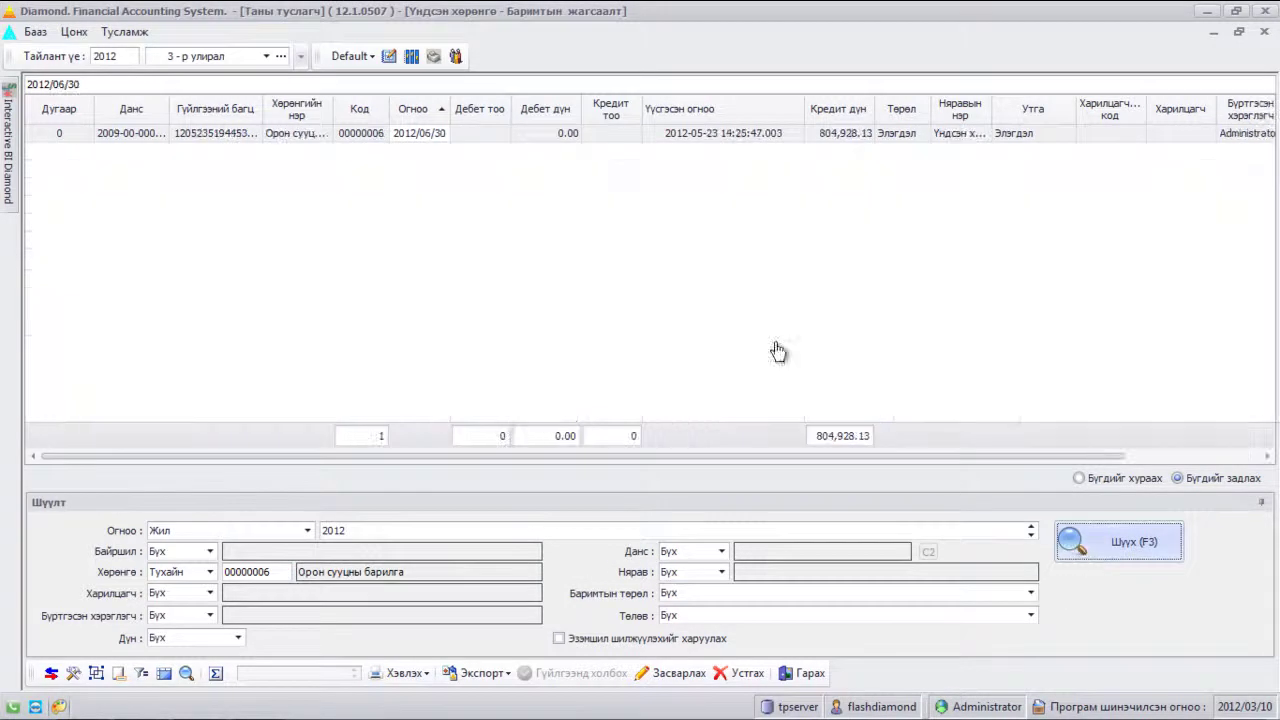
left_click(568, 134)
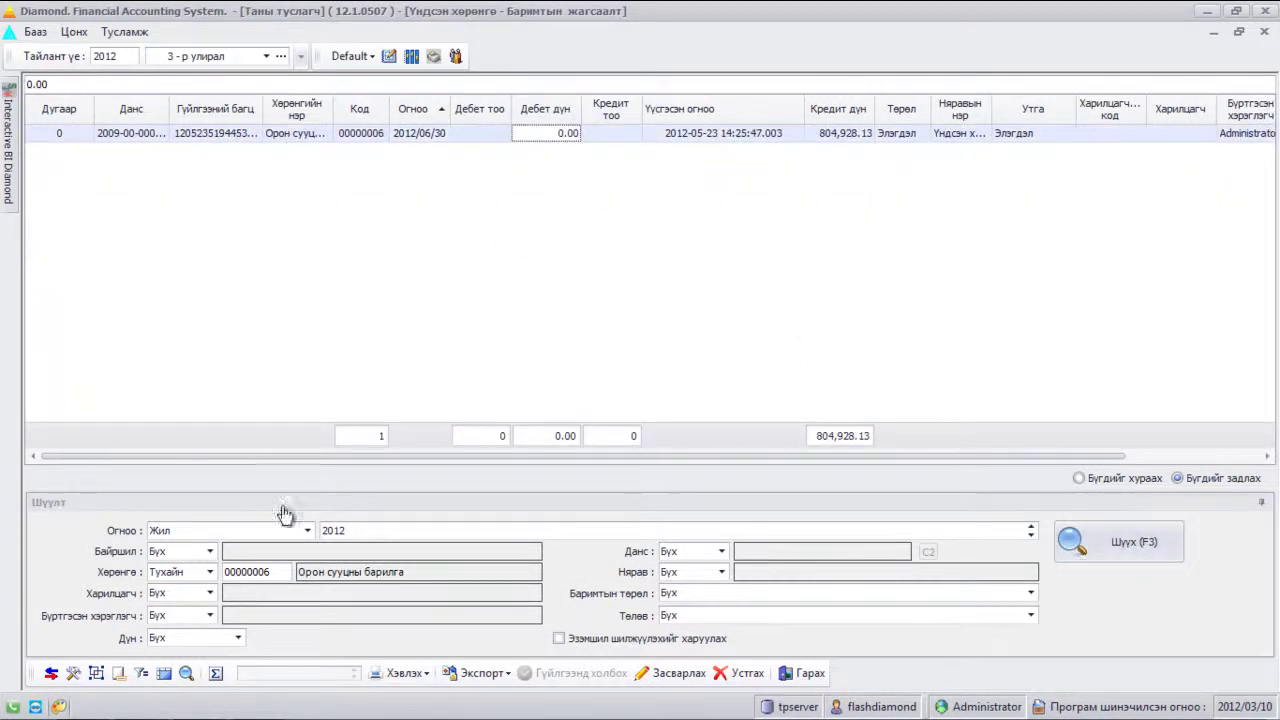
left_click(210, 571)
left_click(190, 605)
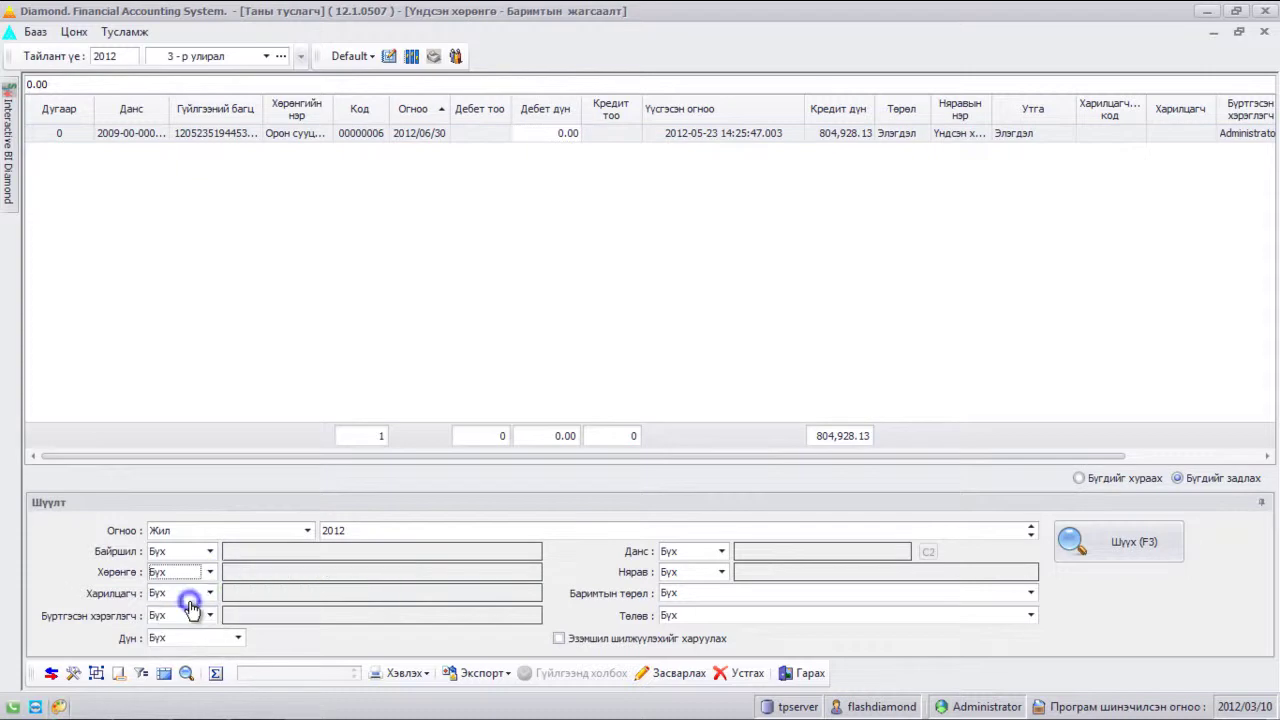
Step: Filter the documents by the specific counterparty Хүрээ ХХК, and reset the Харилцагч filter to Бүх
left_click(210, 593)
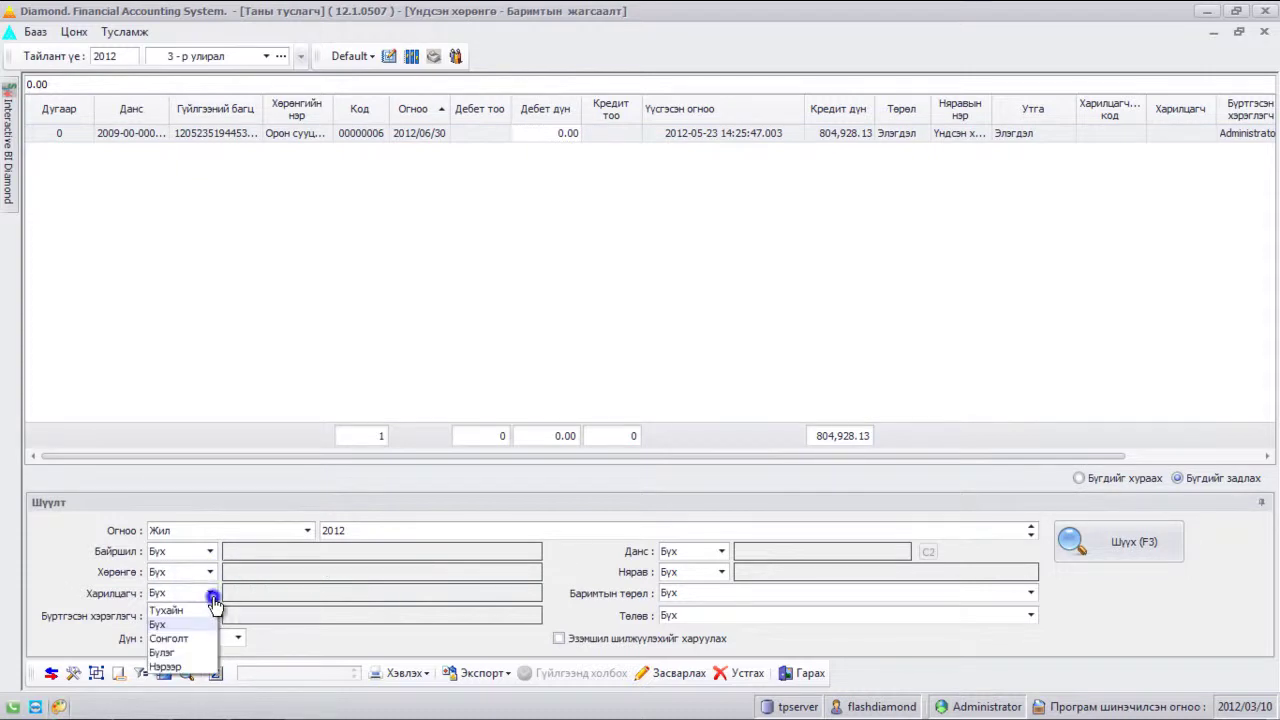
left_click(195, 607)
double_click(512, 366)
left_click(1105, 548)
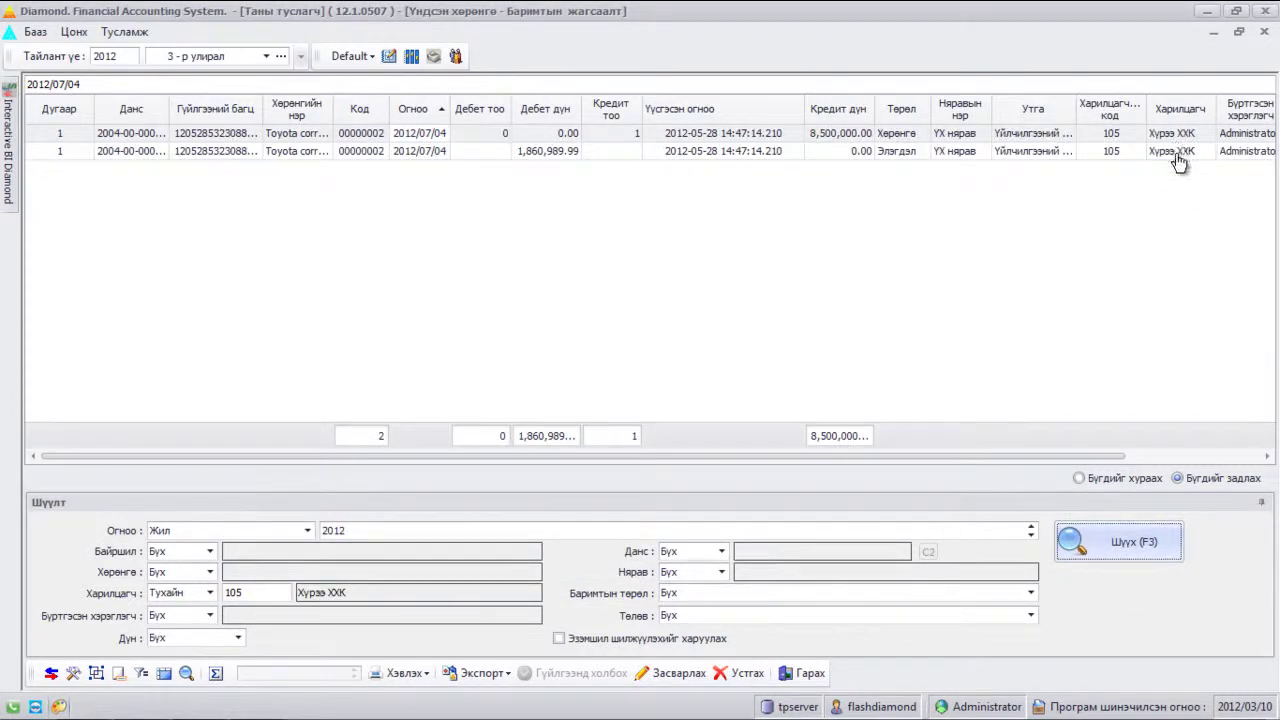
left_click(210, 593)
left_click(205, 621)
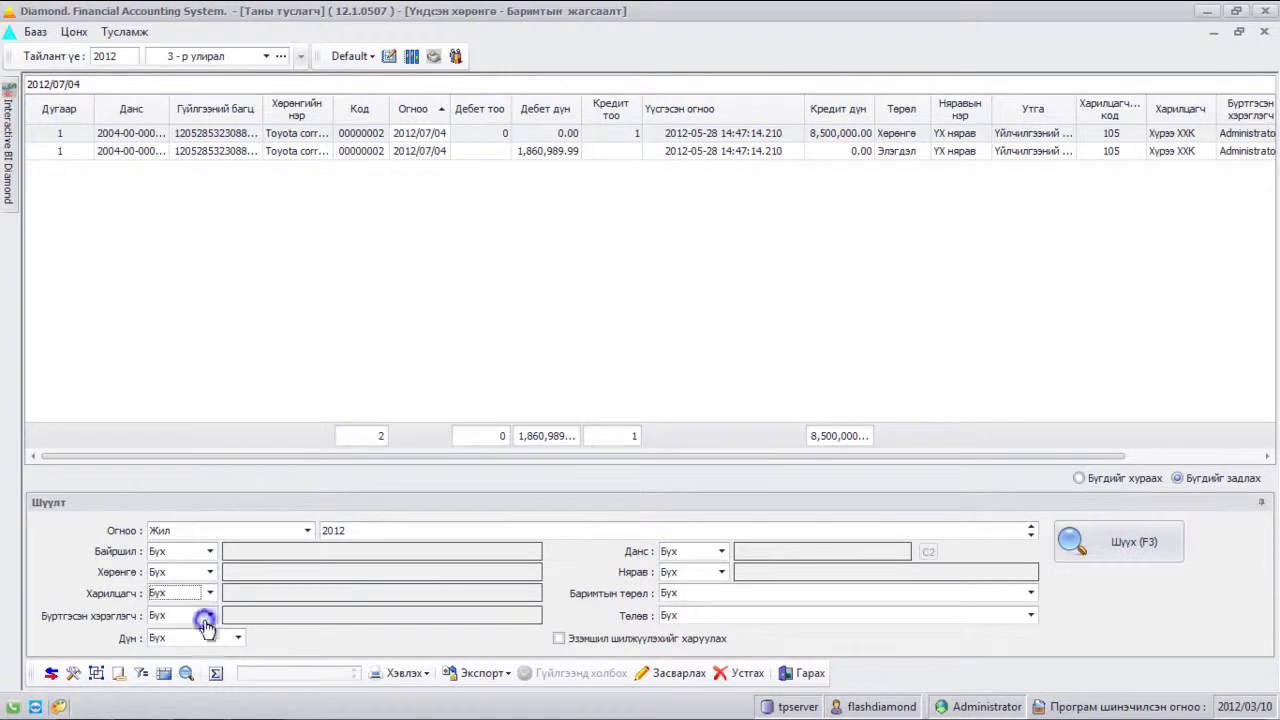
Step: Filter the documents by the specific ledger account Тавилга эд..., and reset the Данс filter to Бүх
left_click(238, 639)
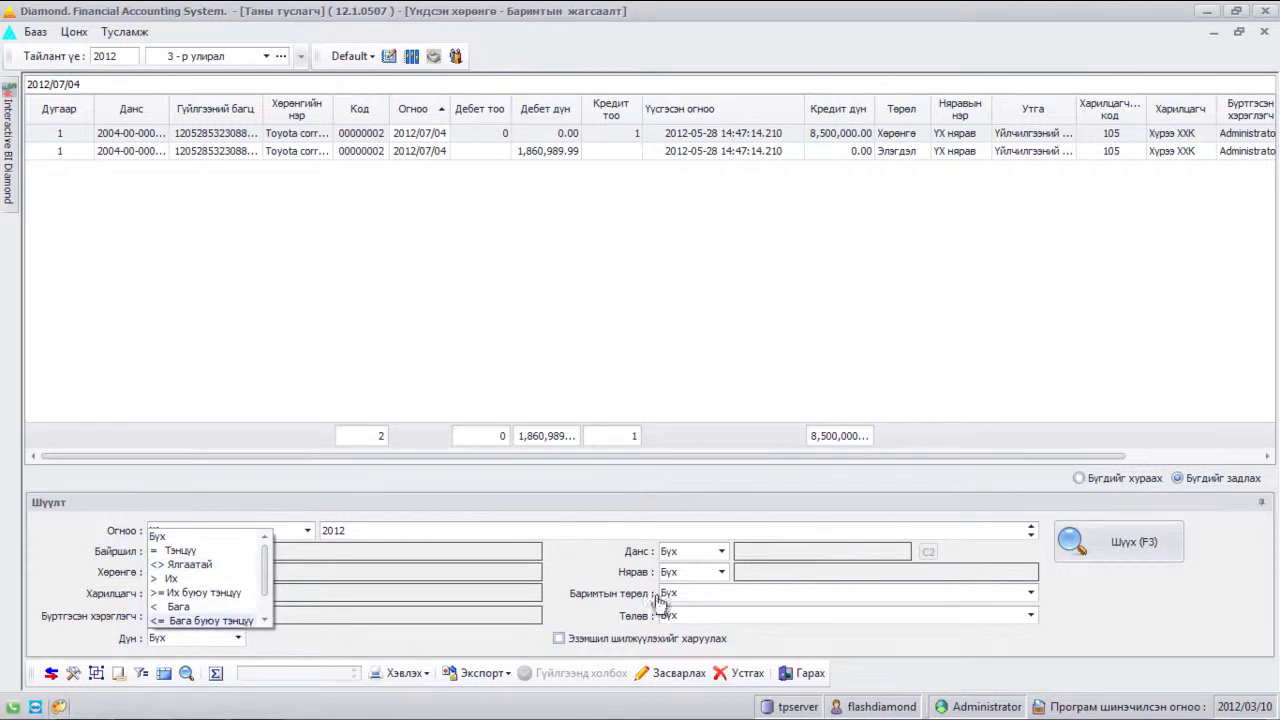
left_click(721, 554)
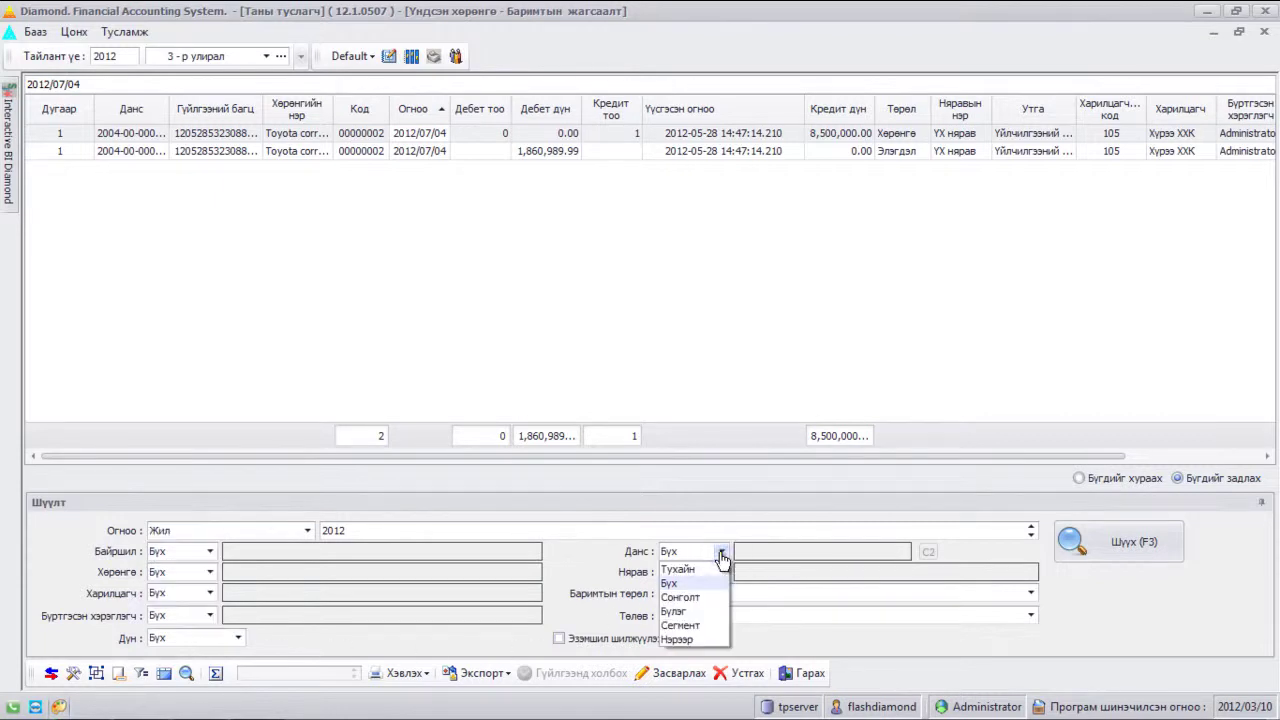
left_click(722, 568)
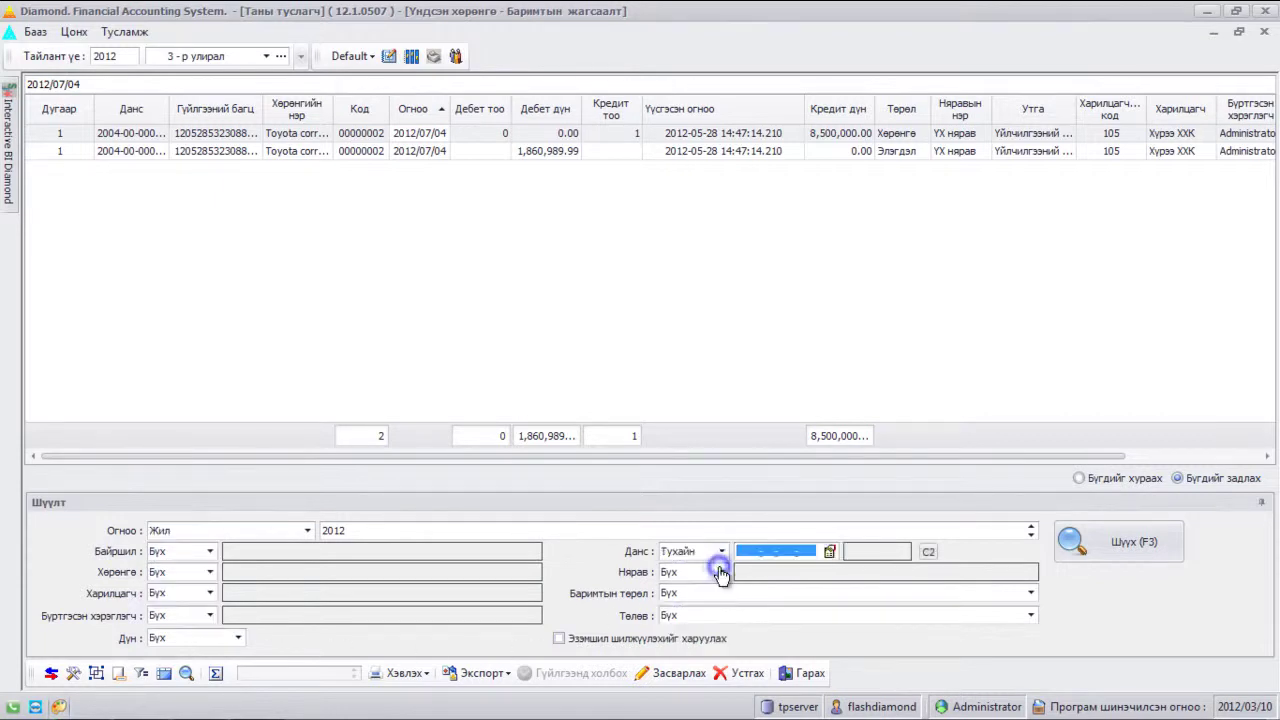
left_click(830, 552)
double_click(1032, 268)
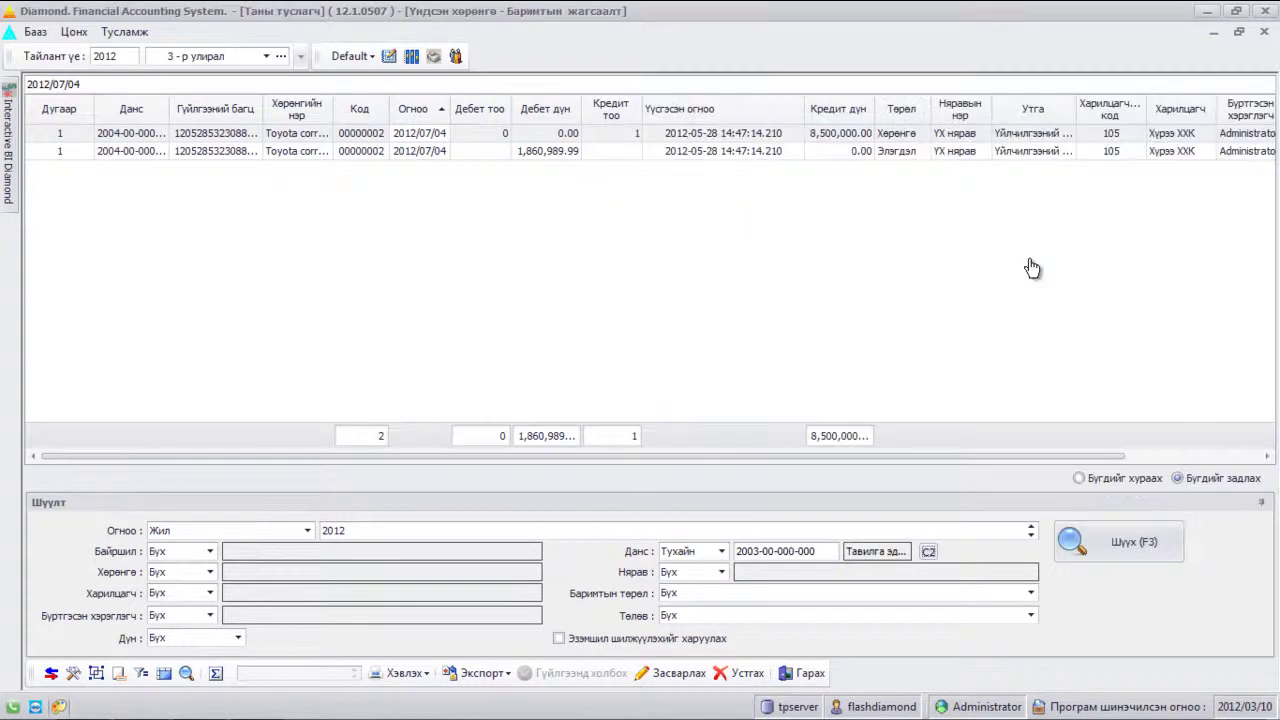
left_click(1097, 546)
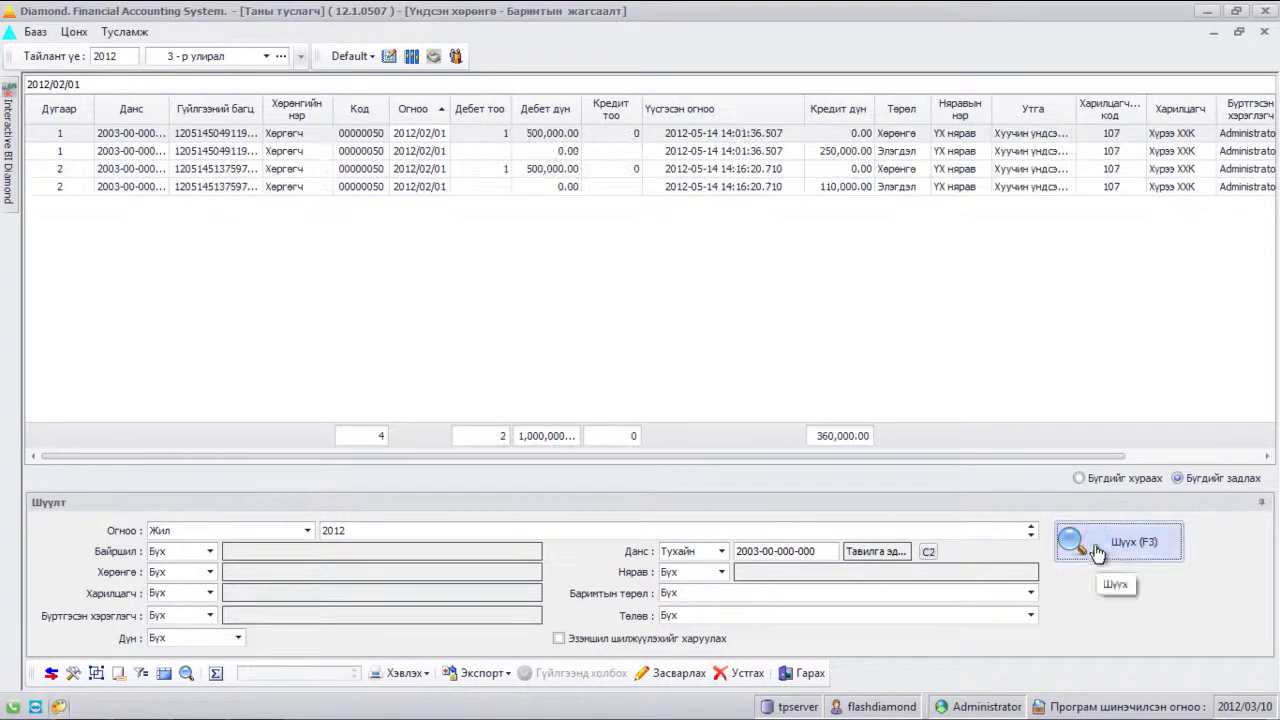
left_click(719, 553)
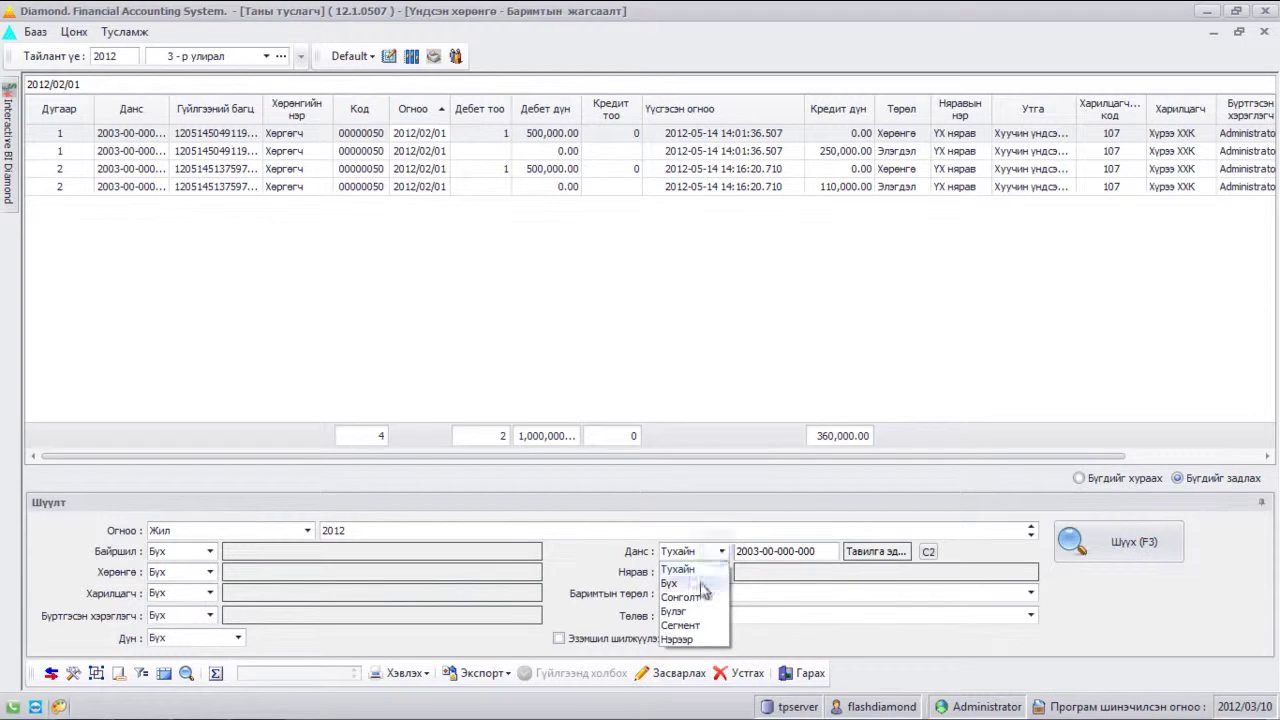
left_click(701, 586)
Step: Filter the documents by document type Орлого, and reset the Баримтын төрөл filter to Бүх
left_click(706, 596)
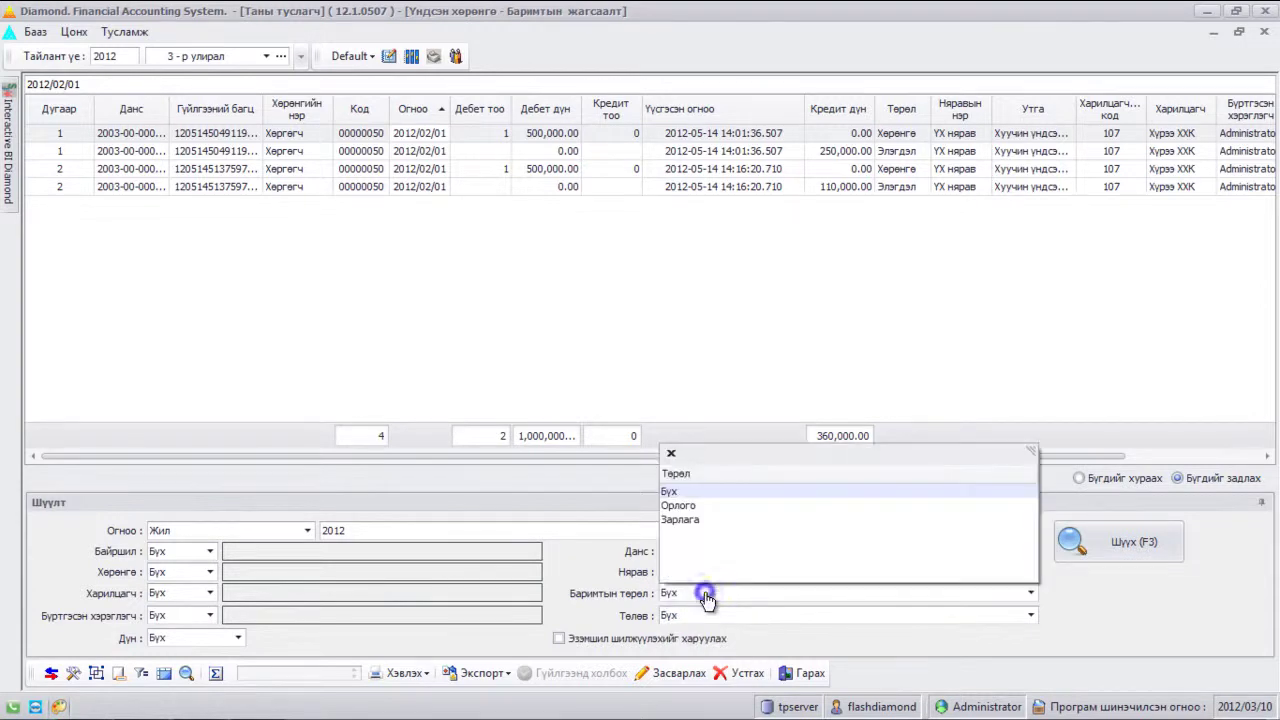
left_click(704, 507)
left_click(1078, 545)
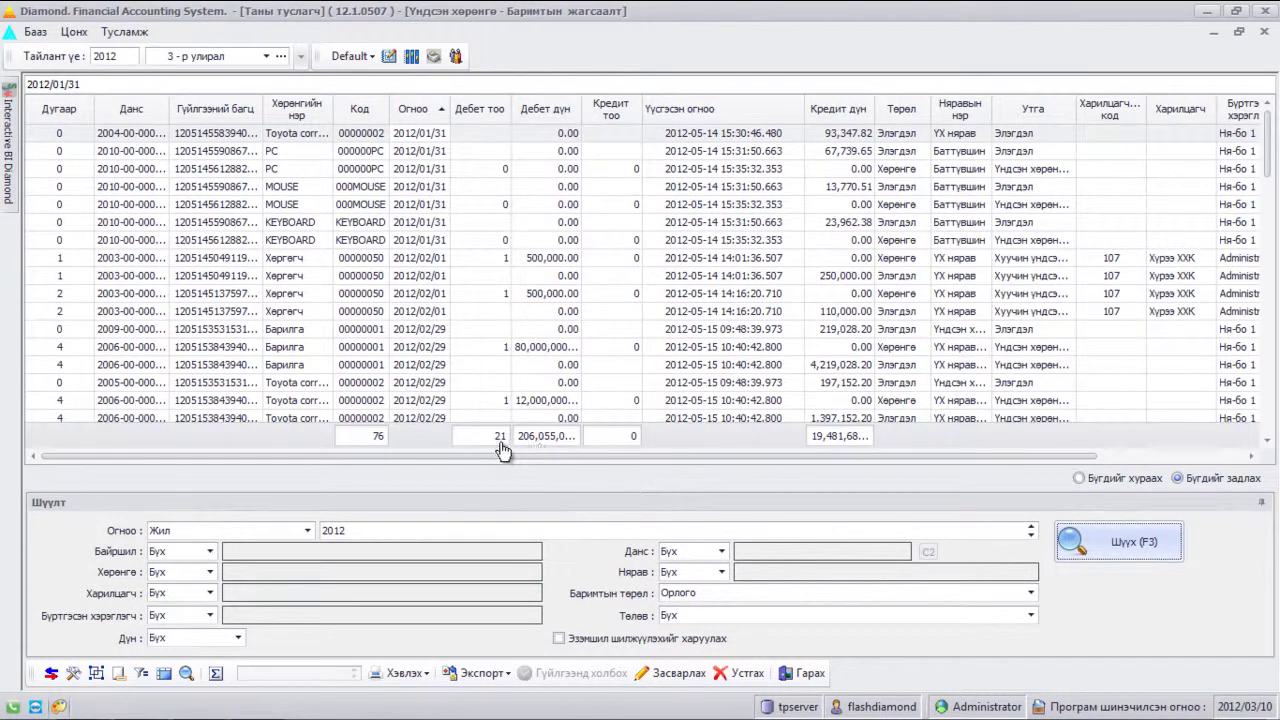
left_click(679, 601)
left_click(684, 492)
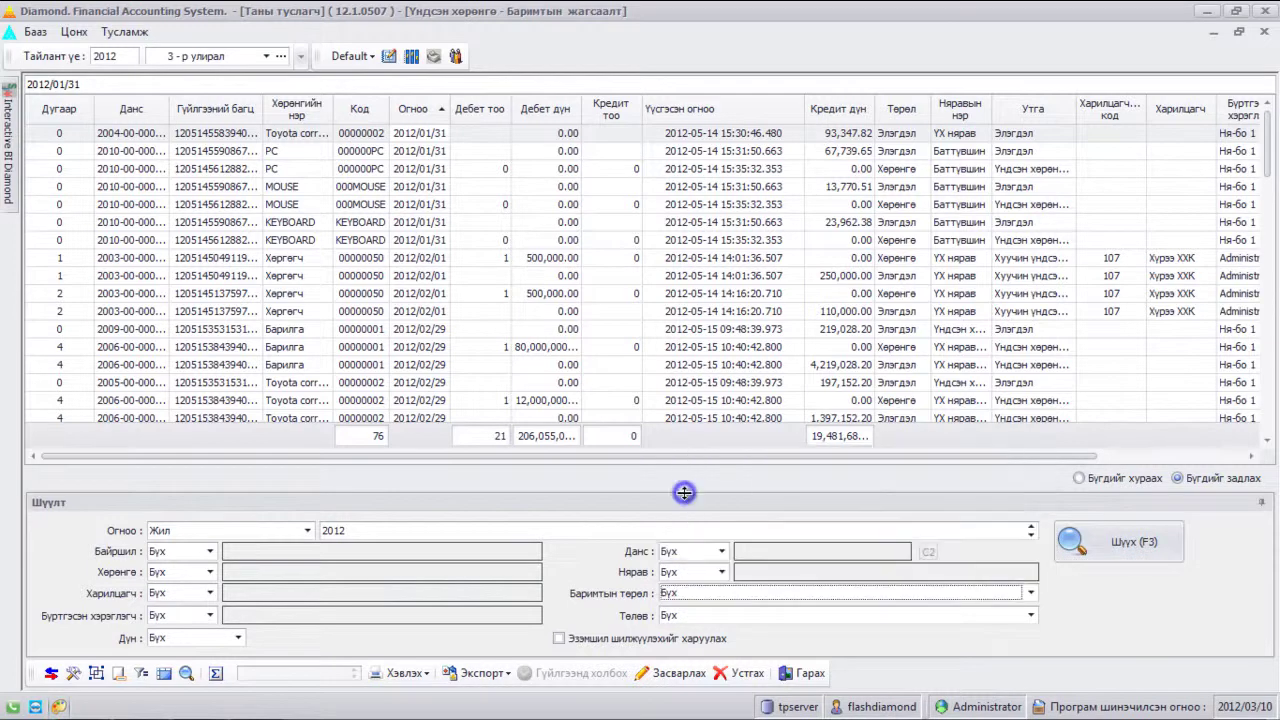
Step: Filter the documents by status Гүйлгээнд холбогдоогүй and by Гүйлгээнд холбогдсон, and reset the Төлөв filter to Бүх
left_click(745, 615)
left_click(705, 538)
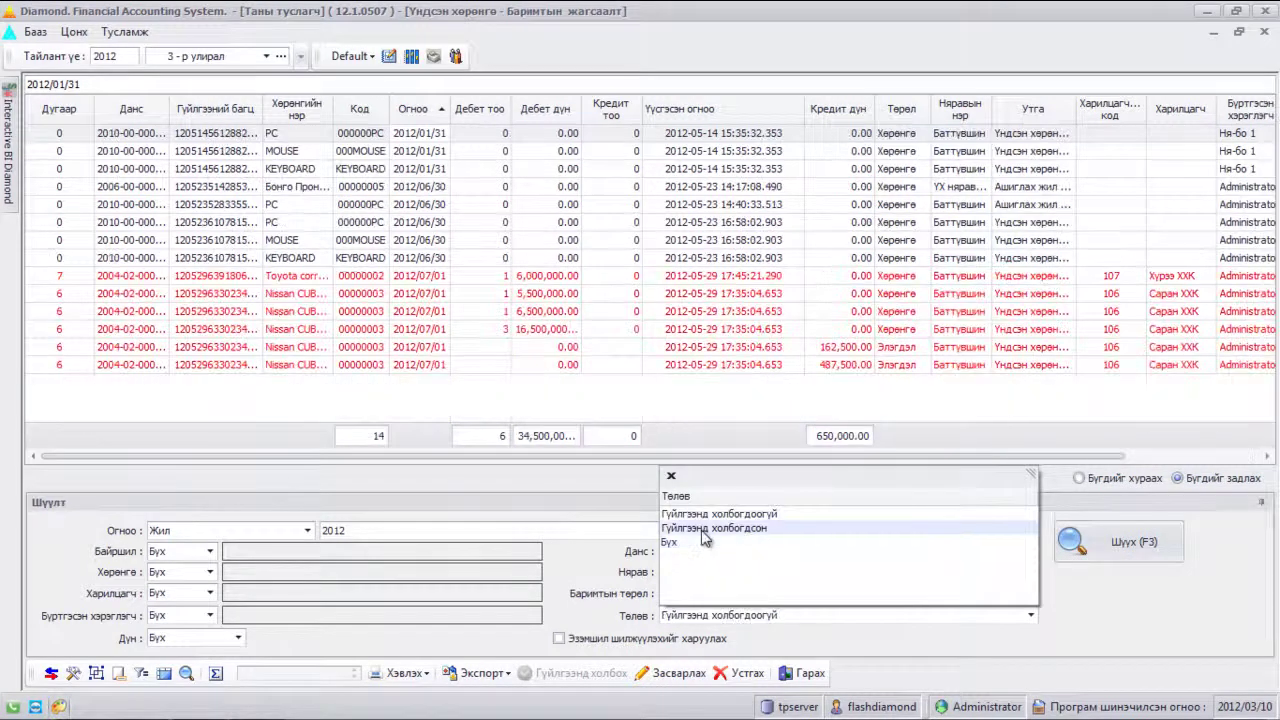
left_click(702, 531)
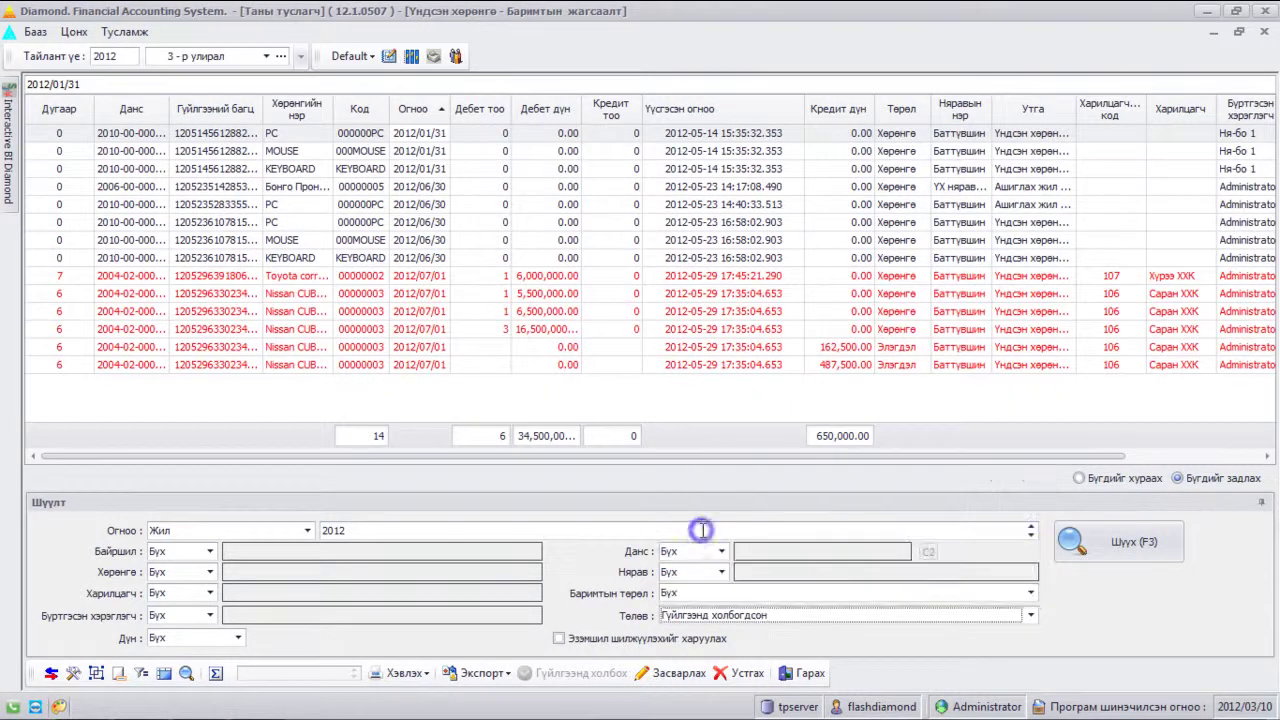
left_click(1068, 556)
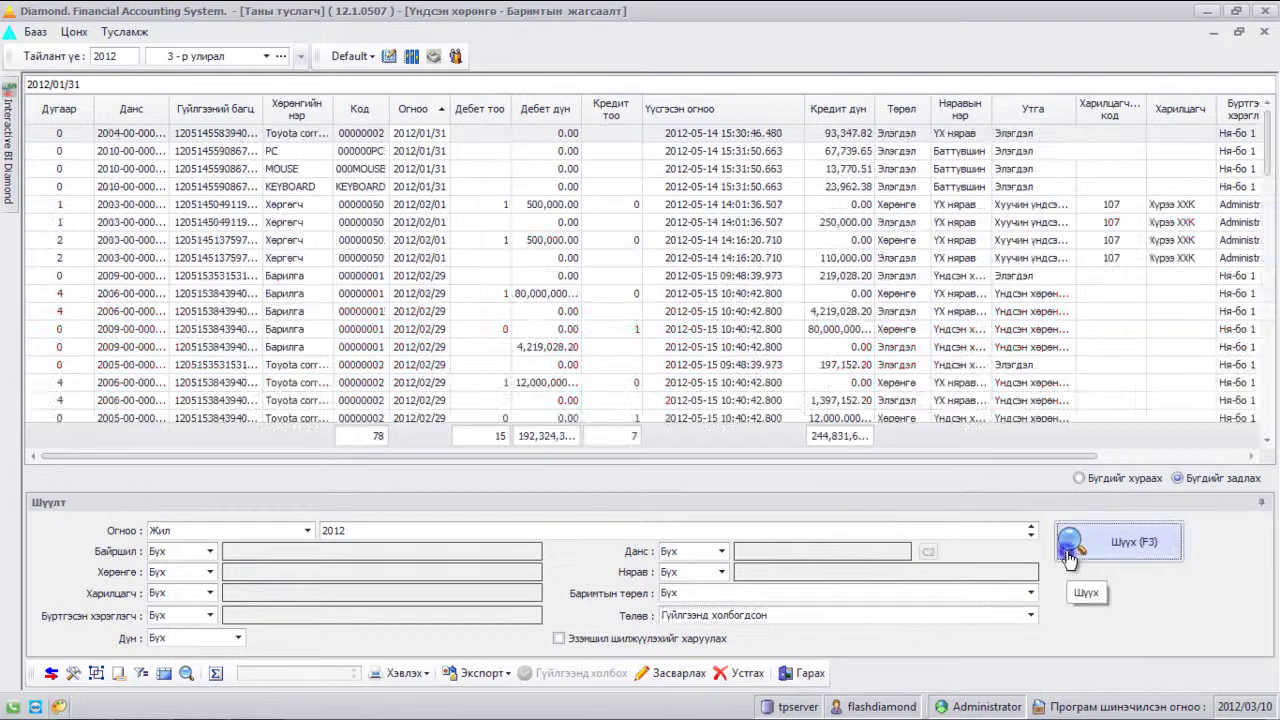
left_click(911, 621)
left_click(811, 549)
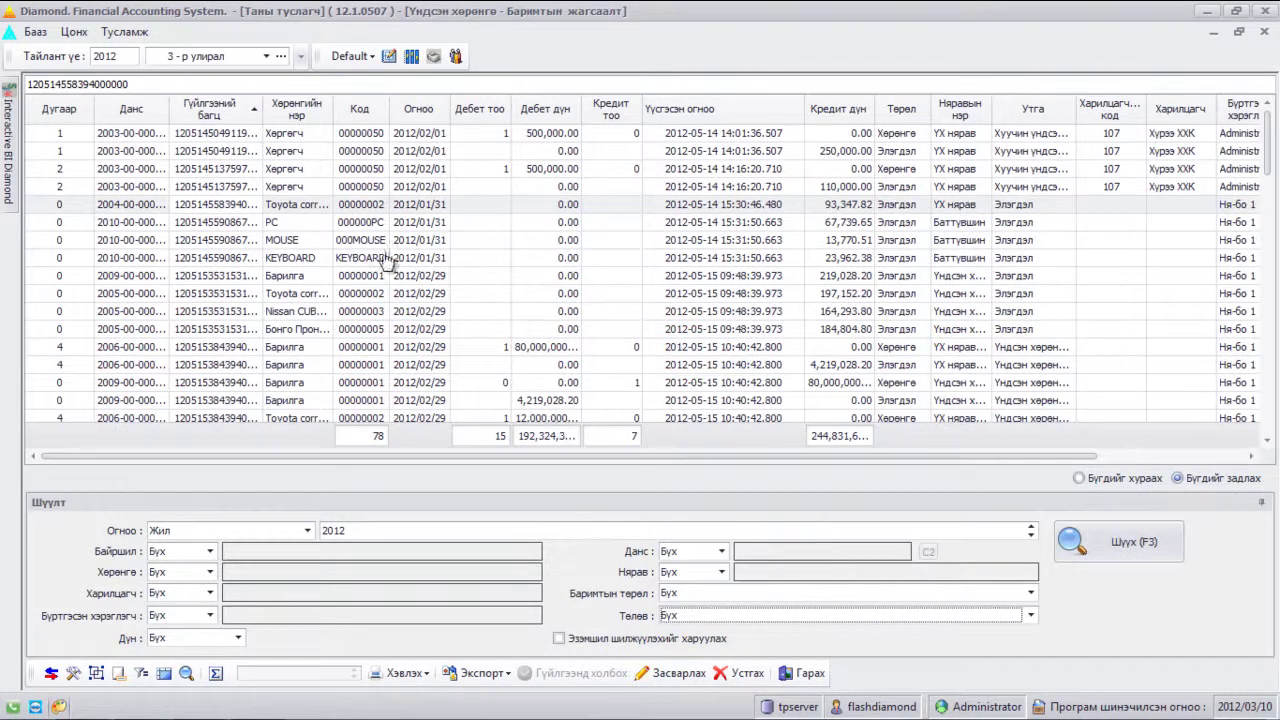
Step: Remove the Гүйлгээний багц, Код, Дебет тоо, Кредит тоо, Үүсгэсэн огноо, Няравын нэр and Бүртгэсэн хэрэглэгч columns from the document list
left_click_drag(222, 104, 450, 64)
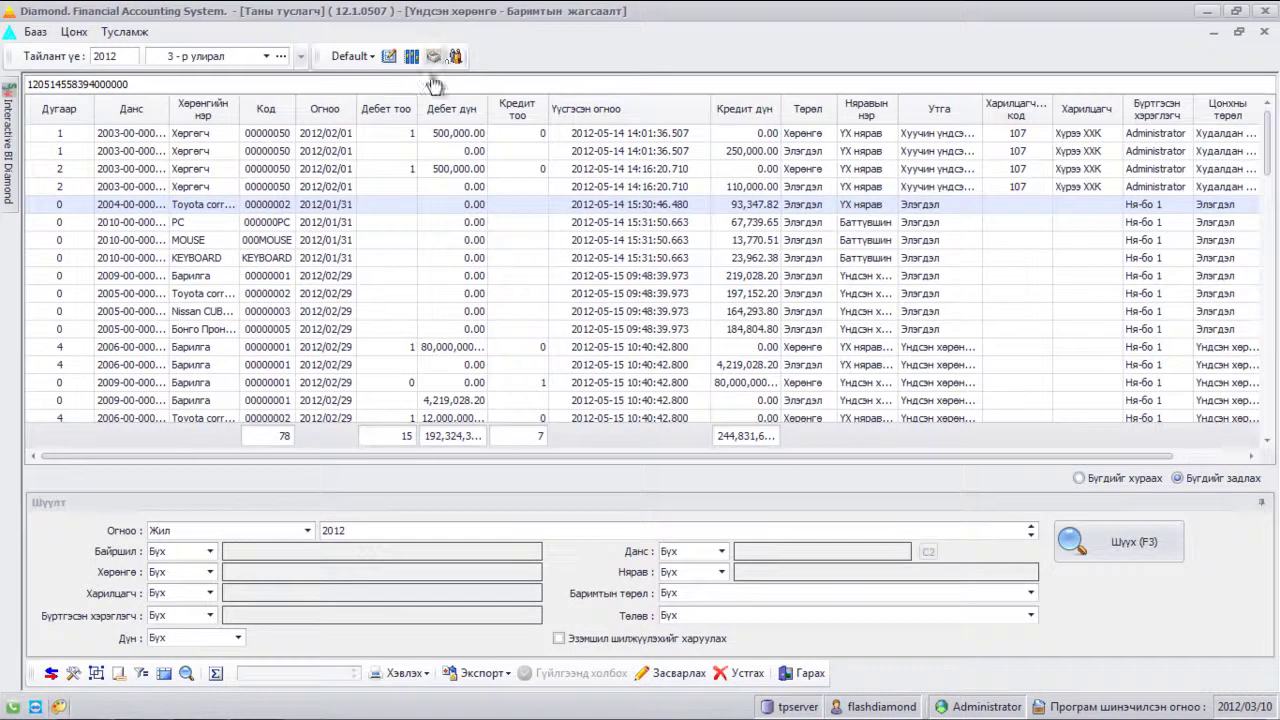
left_click_drag(268, 108, 566, 80)
left_click_drag(335, 110, 528, 52)
left_click_drag(395, 112, 708, 48)
left_click_drag(500, 118, 688, 55)
left_click_drag(765, 115, 808, 54)
left_click_drag(848, 106, 920, 80)
Step: Sort the document list by the Төрөл column in ascending and descending order, and clear that sorting
right_click(479, 111)
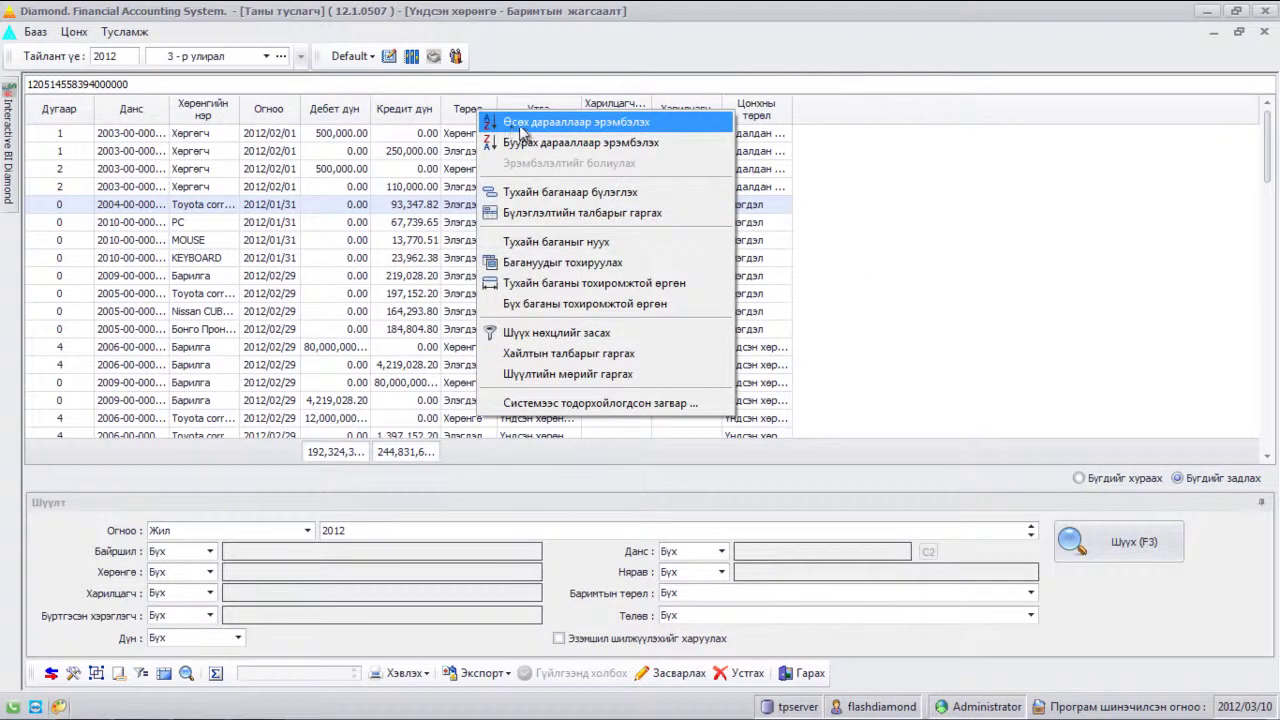
left_click(519, 127)
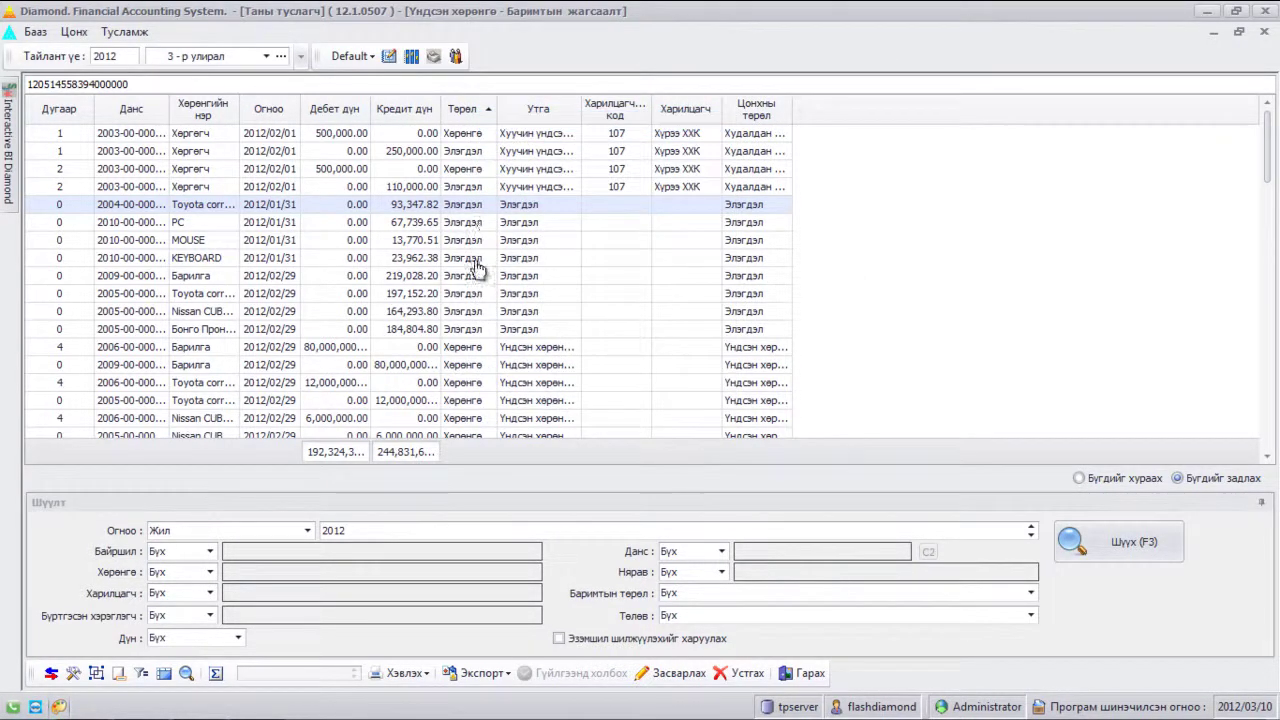
left_click(476, 110)
right_click(478, 112)
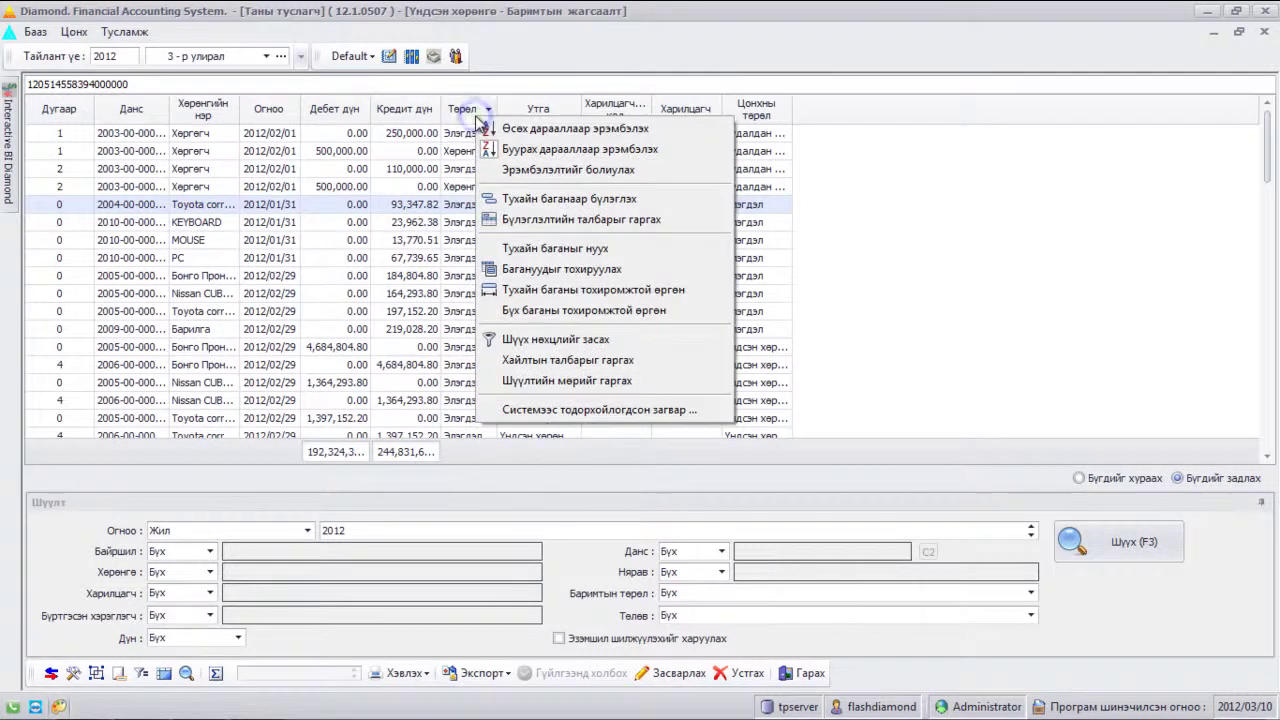
left_click(568, 170)
Step: Group the document list by the Утга column
right_click(538, 106)
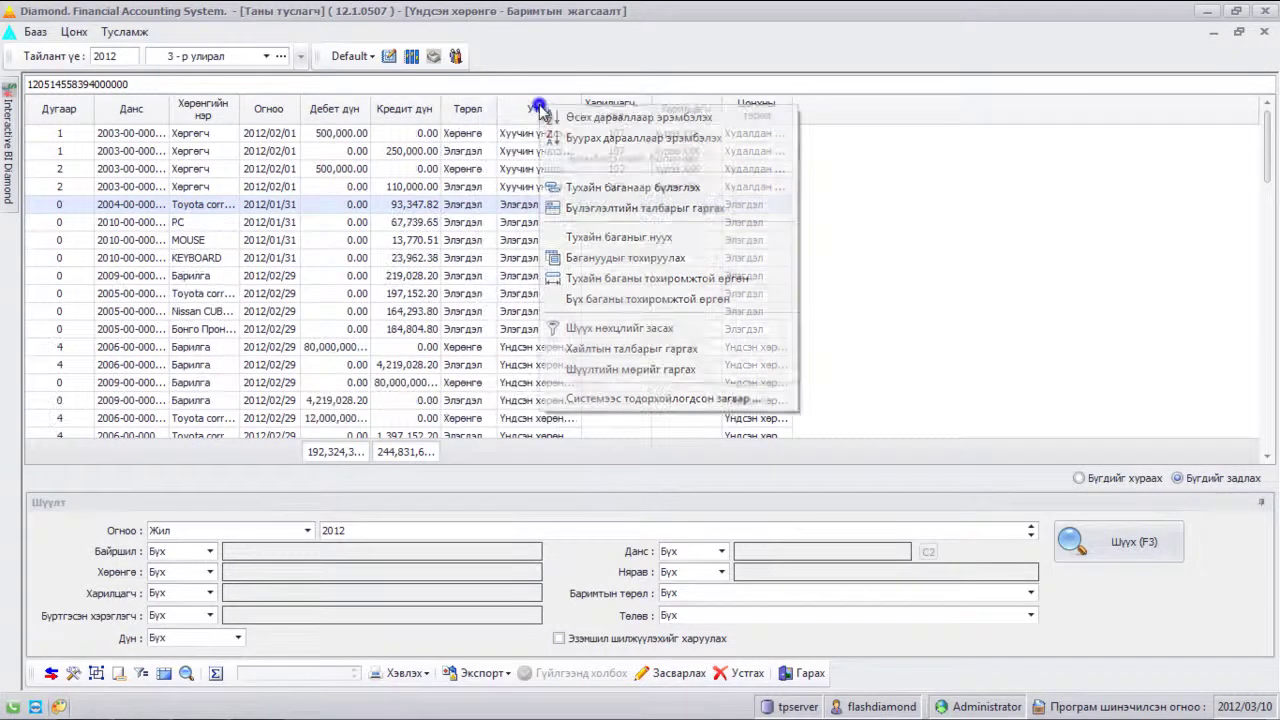
left_click(575, 187)
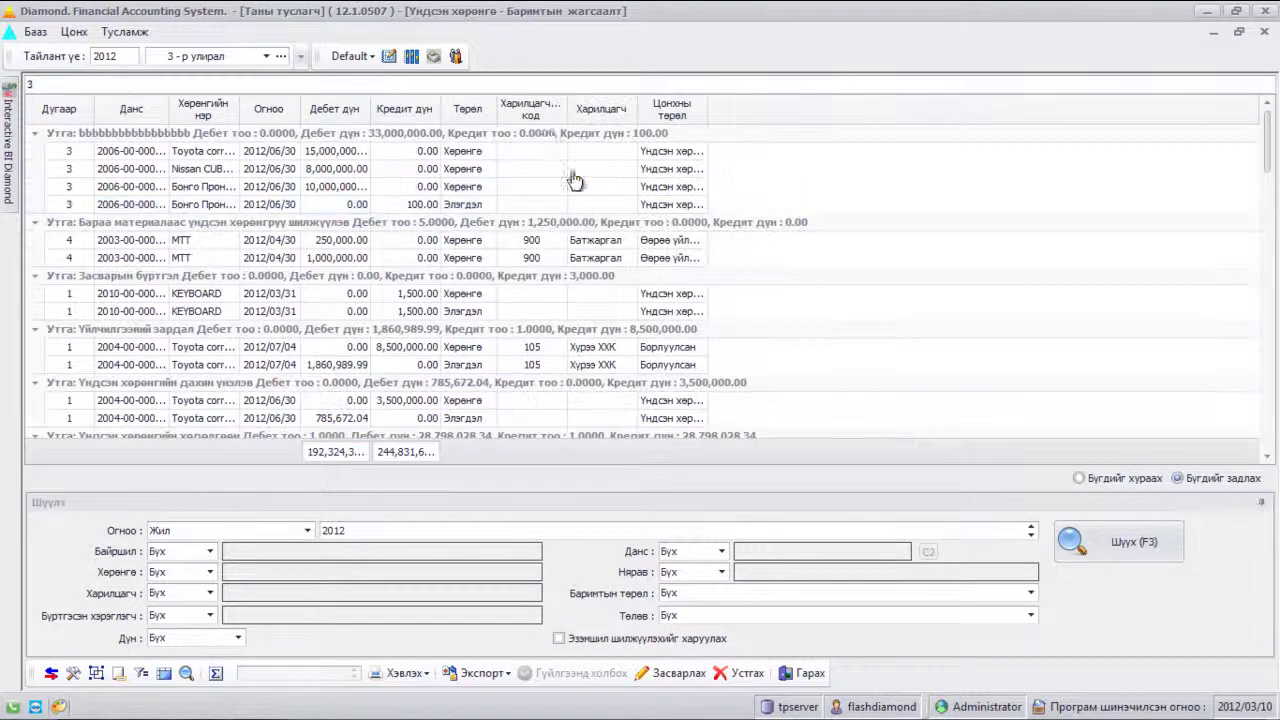
Step: Add the Код, Няравын код, Өглөг Дебет дүн, Өглөг Кредит дүн and Кредит тоо columns to the document list using column customization
right_click(540, 114)
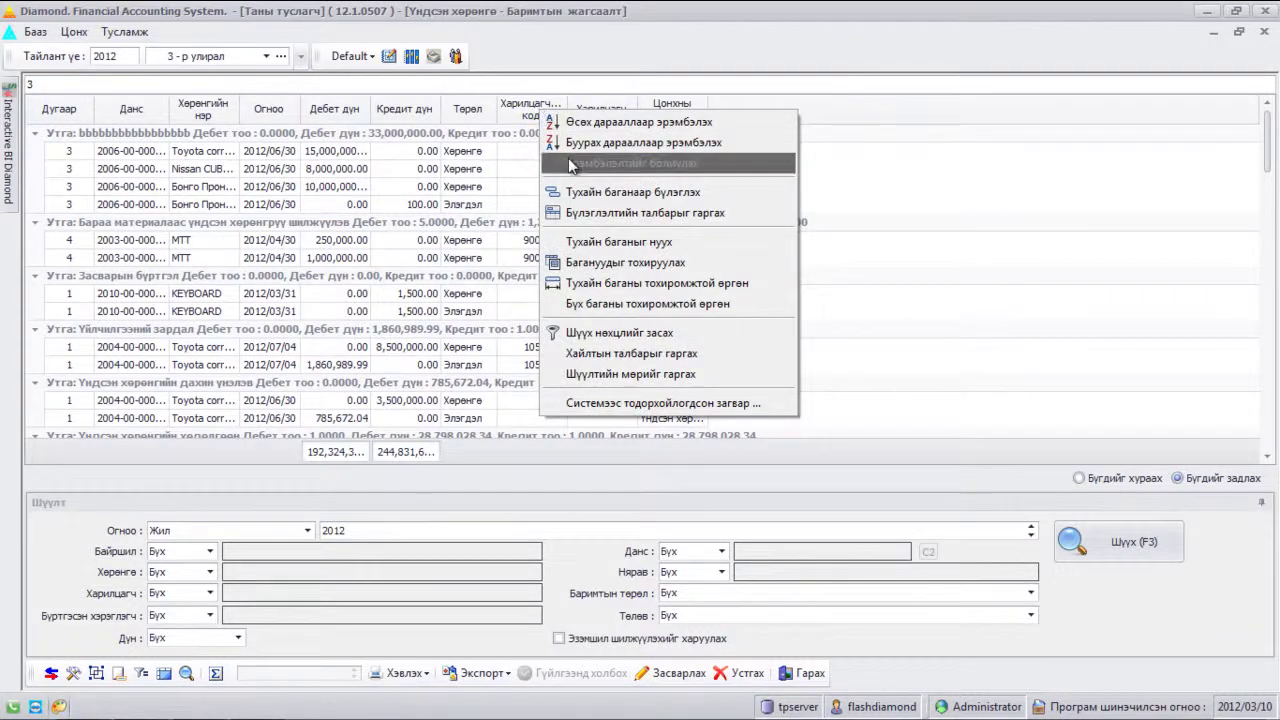
left_click(615, 262)
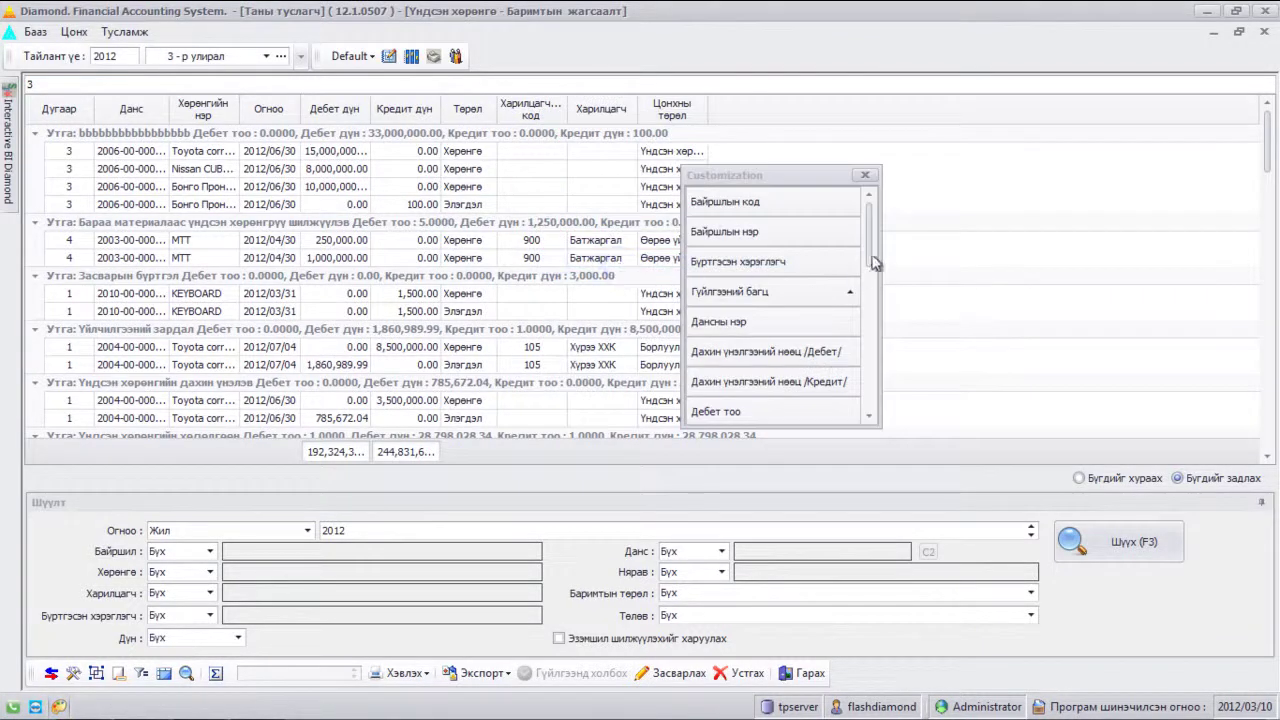
left_click_drag(876, 260, 836, 300)
left_click_drag(704, 325, 730, 112)
left_click_drag(735, 358, 832, 110)
left_click_drag(735, 381, 448, 120)
left_click_drag(778, 387, 462, 122)
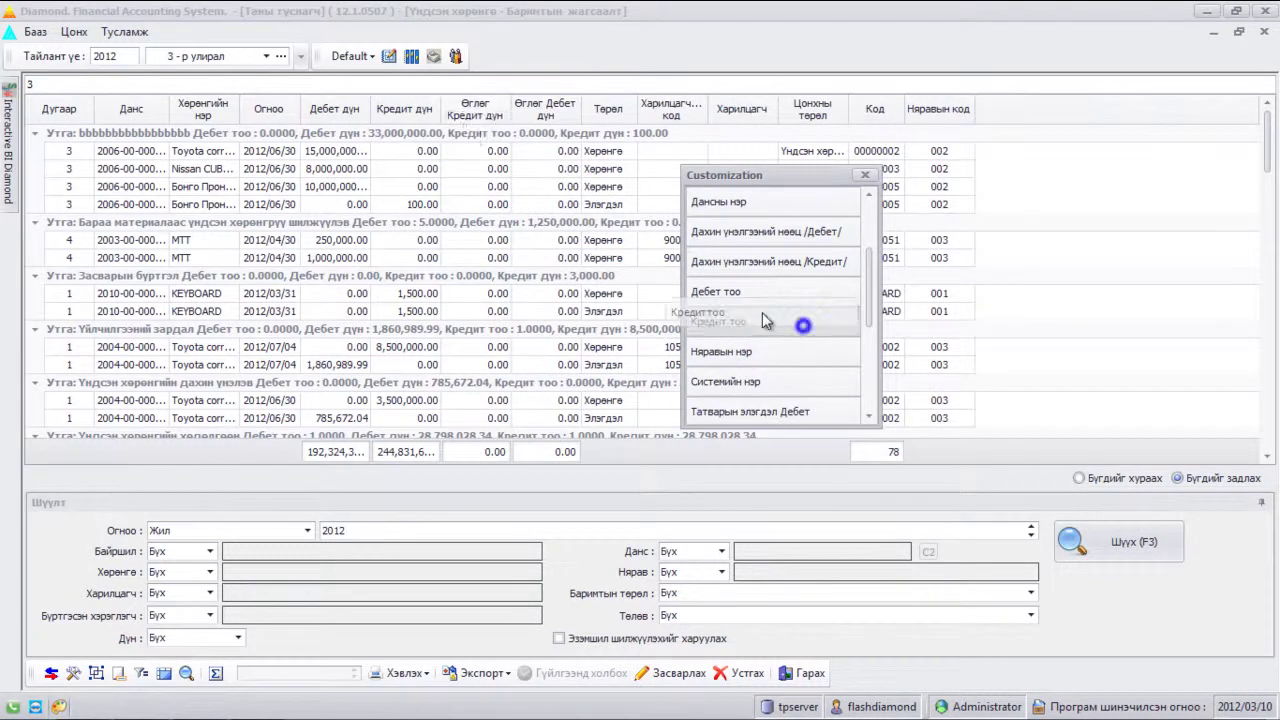
left_click_drag(762, 312, 374, 121)
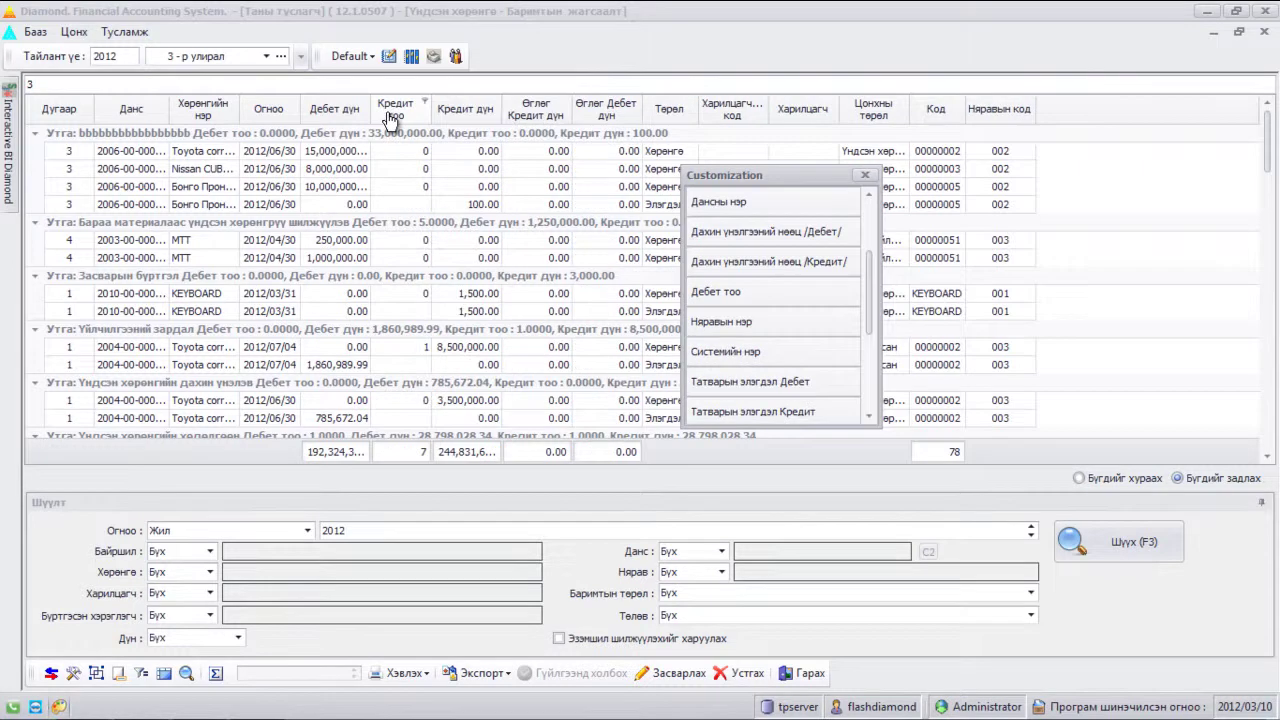
Step: Close column customization and restore the document list to the system-defined layout
left_click(862, 176)
right_click(634, 118)
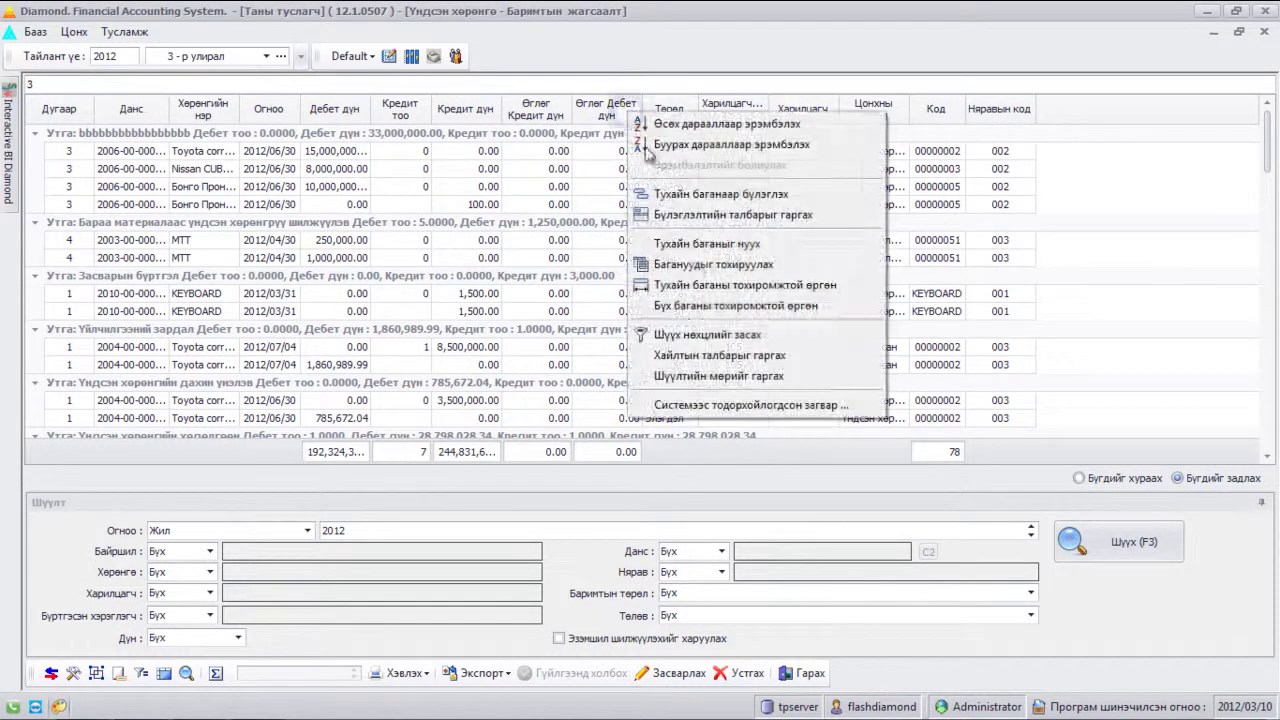
left_click(690, 404)
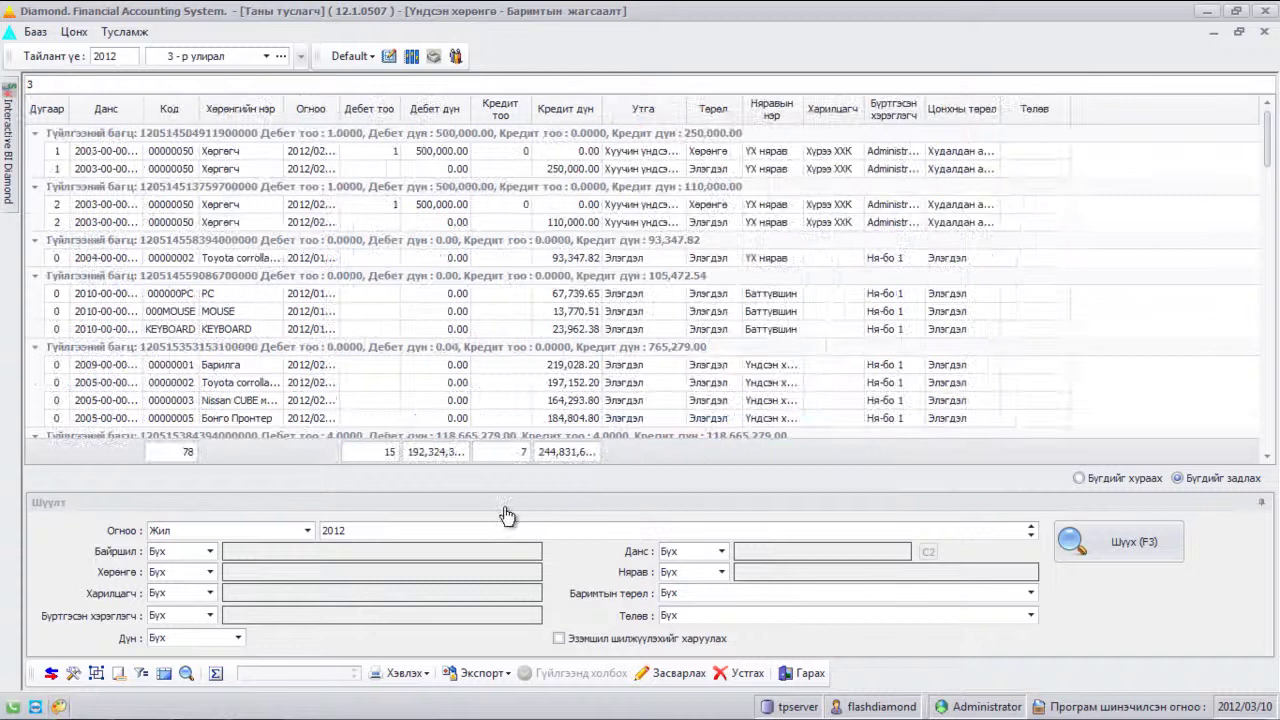
Step: Enable paging for the list window in the settings, show 10 records per page and go to page 2
left_click(74, 675)
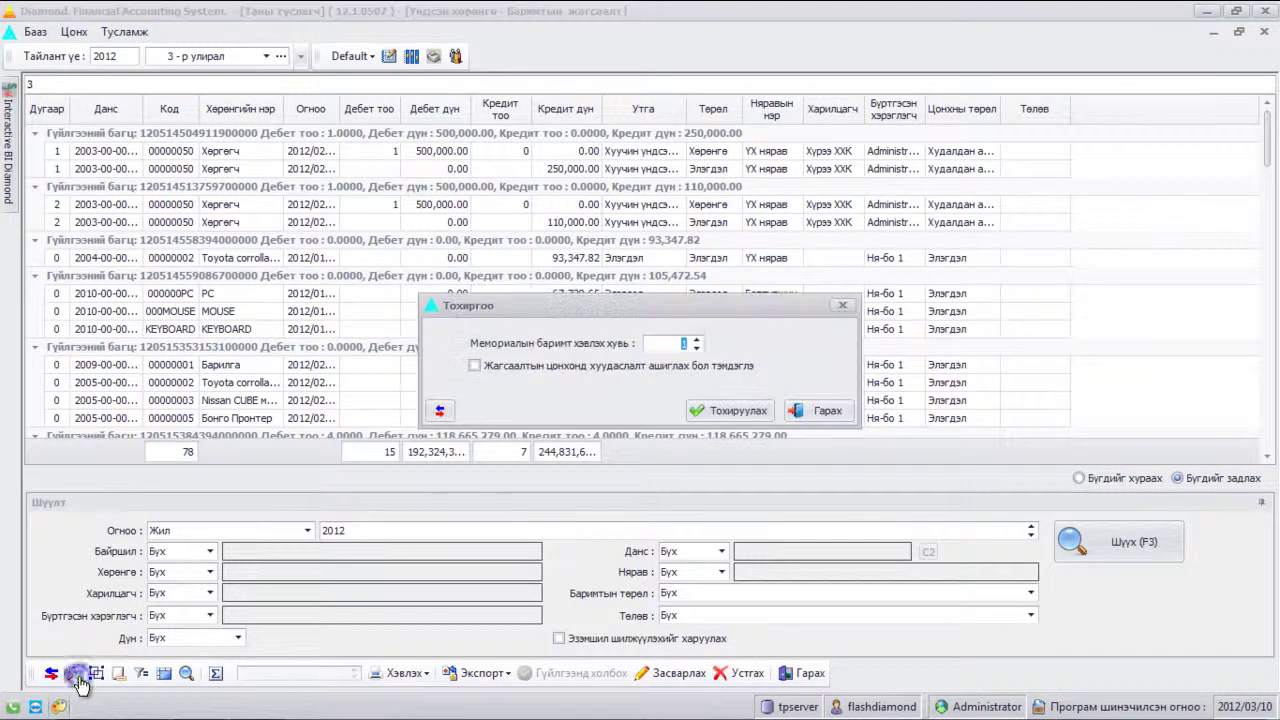
left_click(505, 368)
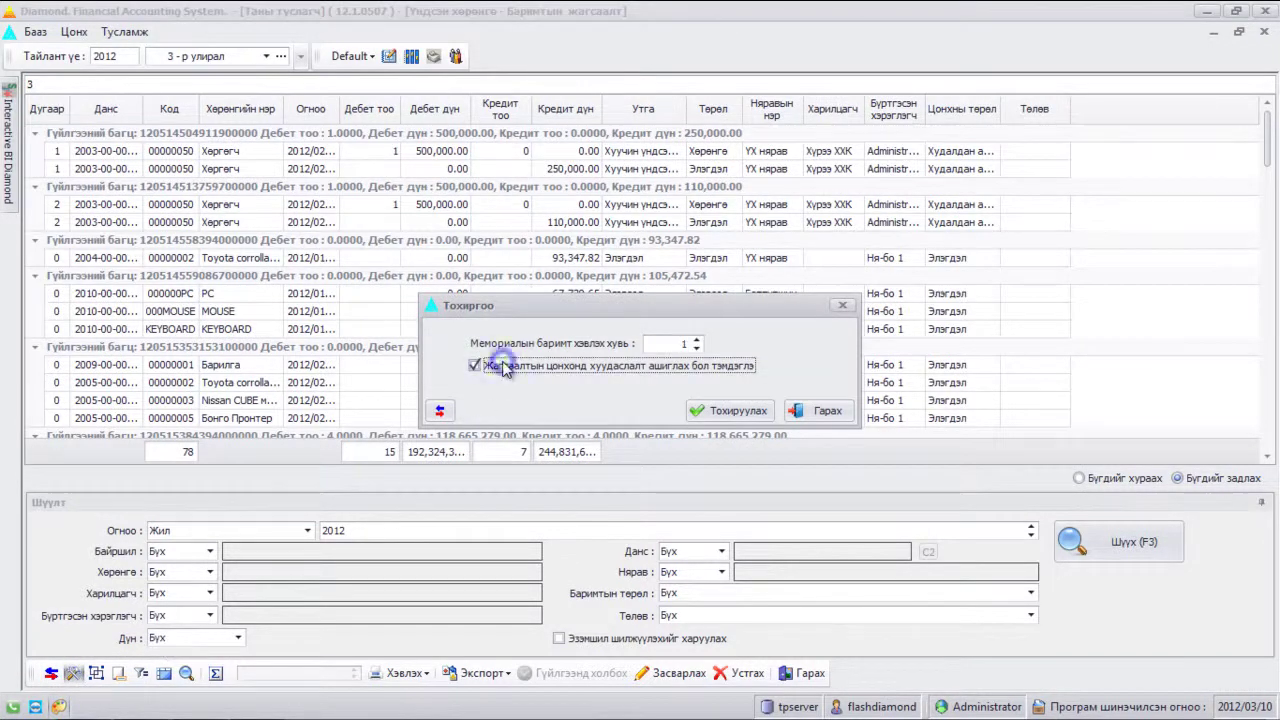
left_click(728, 411)
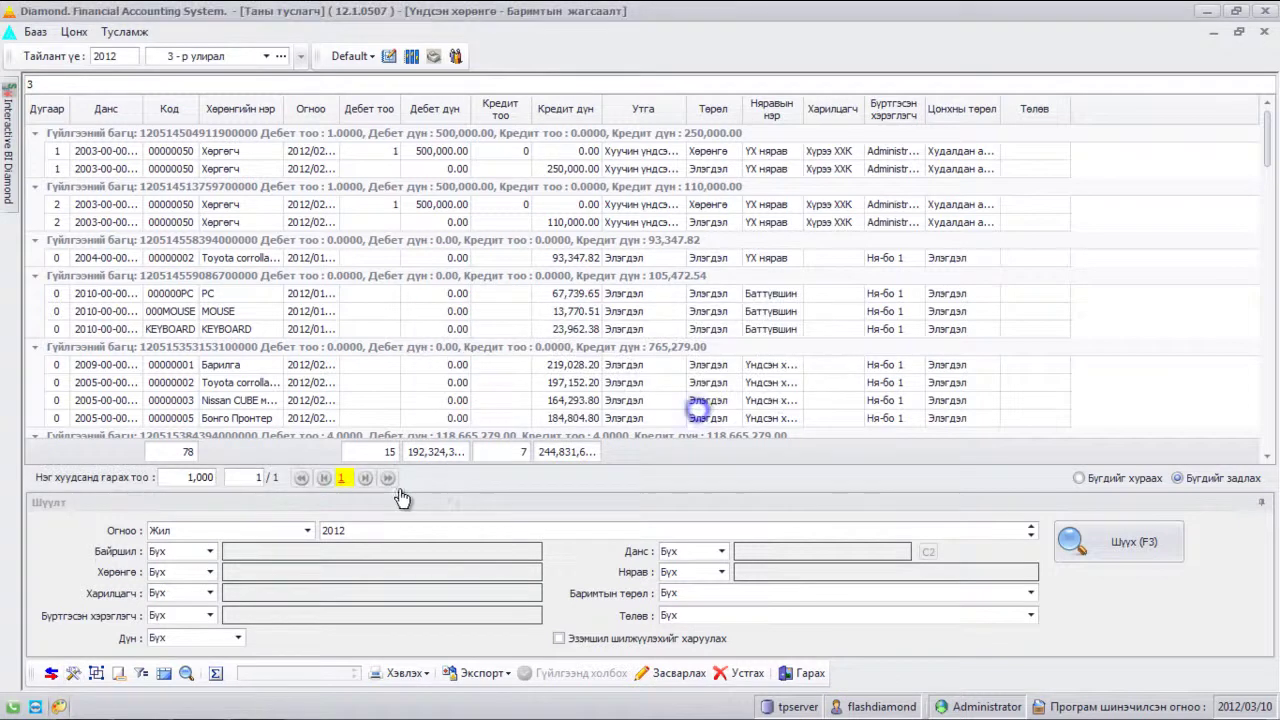
type("10")
key("Return")
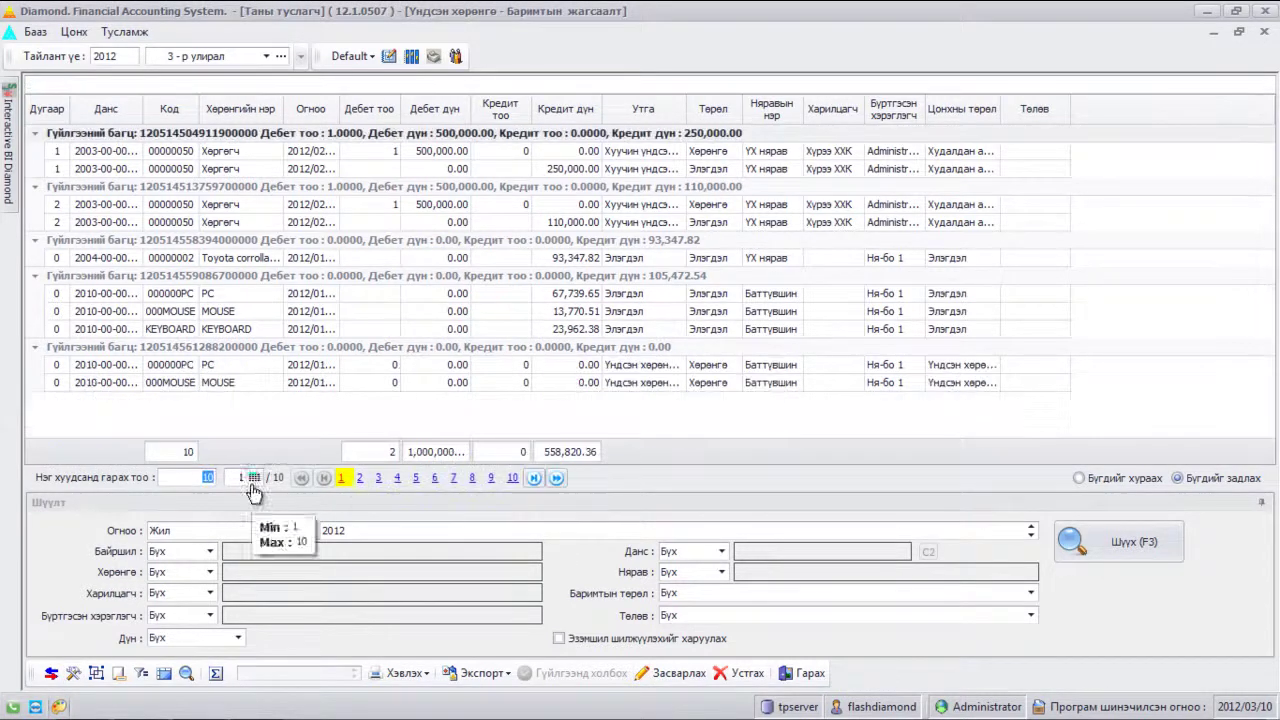
left_click(360, 478)
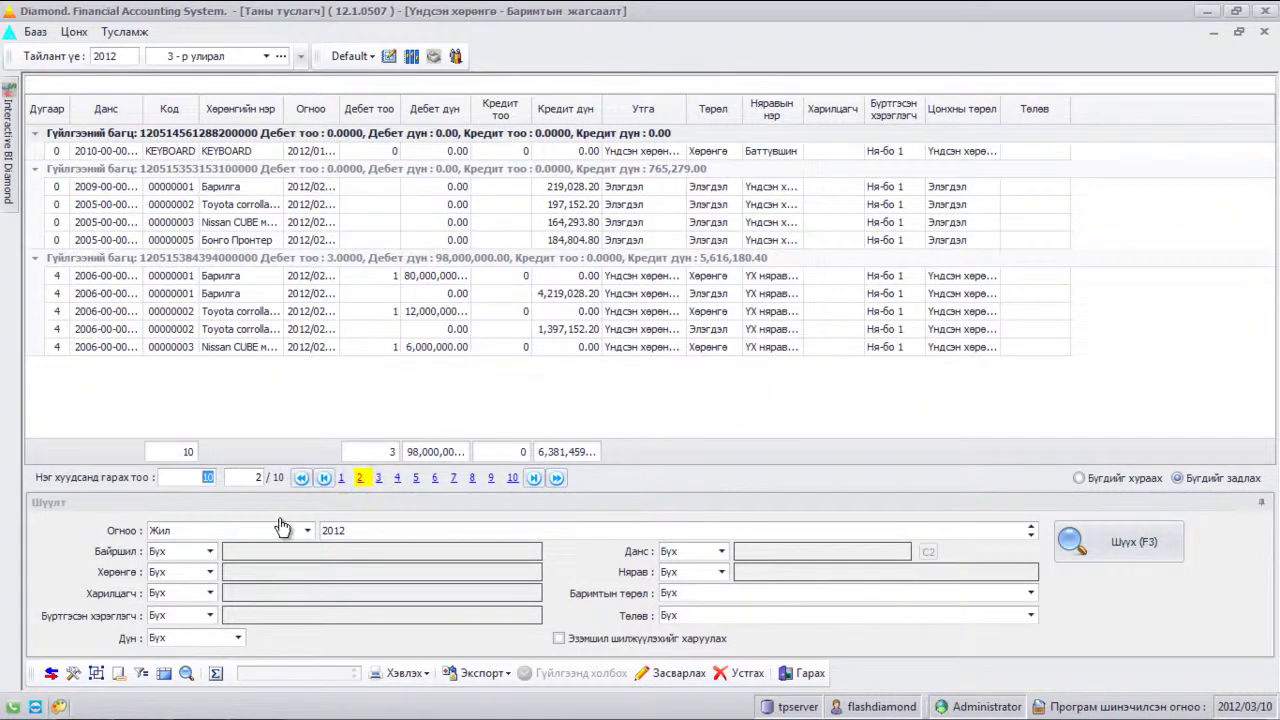
Step: Turn off paging for the list window in the settings
left_click(75, 675)
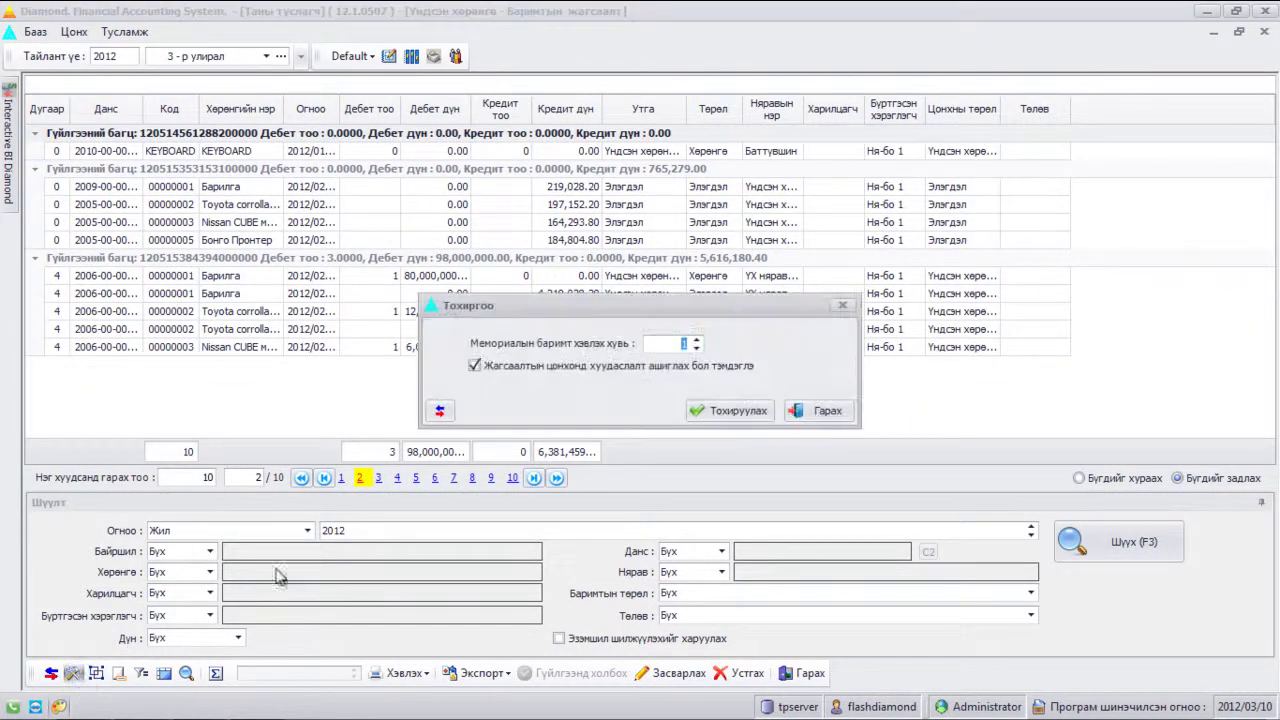
left_click(474, 366)
left_click(697, 410)
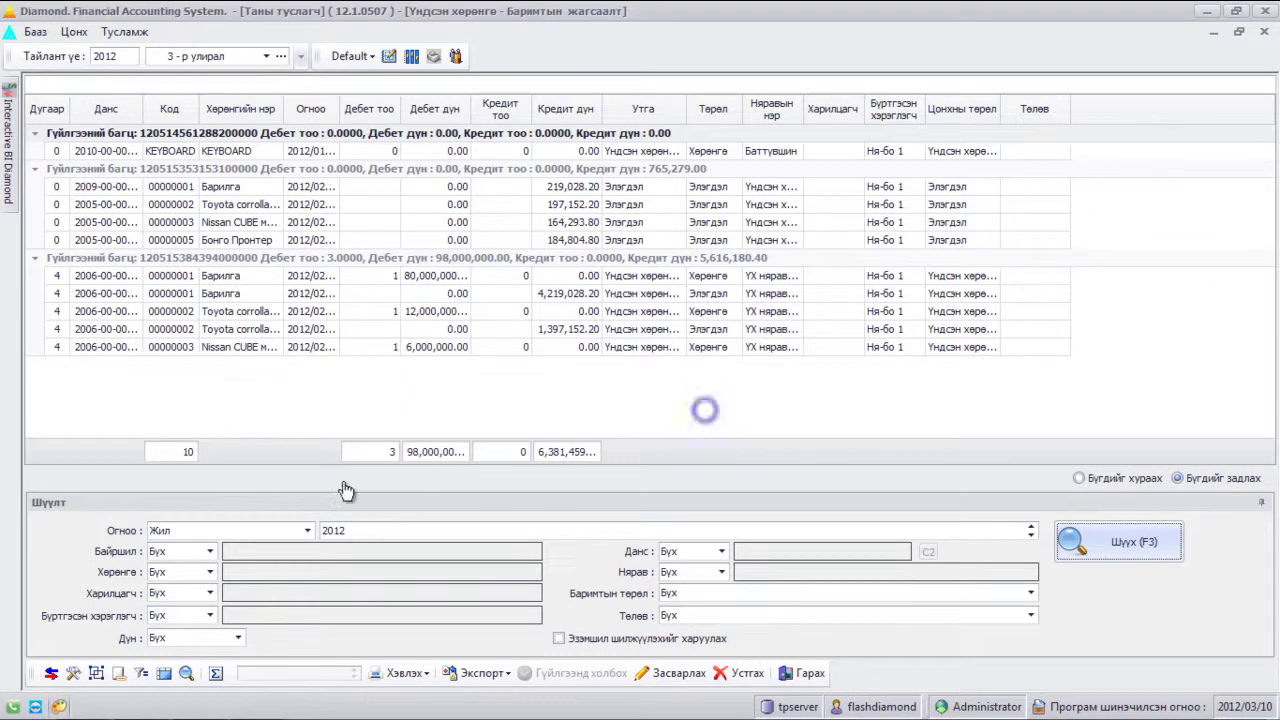
Step: Show the grouping area and group the document list additionally by Данс and Хөрөнгийн нэр
left_click(95, 675)
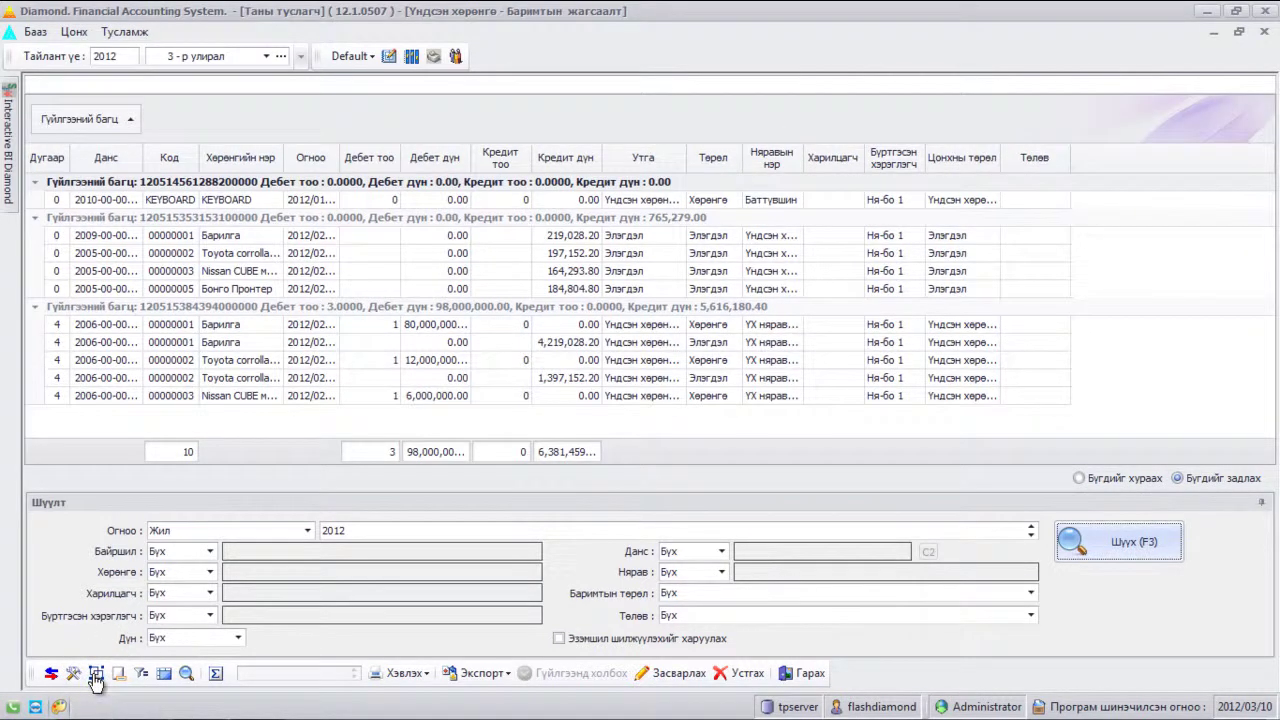
left_click_drag(104, 158, 178, 132)
left_click_drag(205, 183, 283, 150)
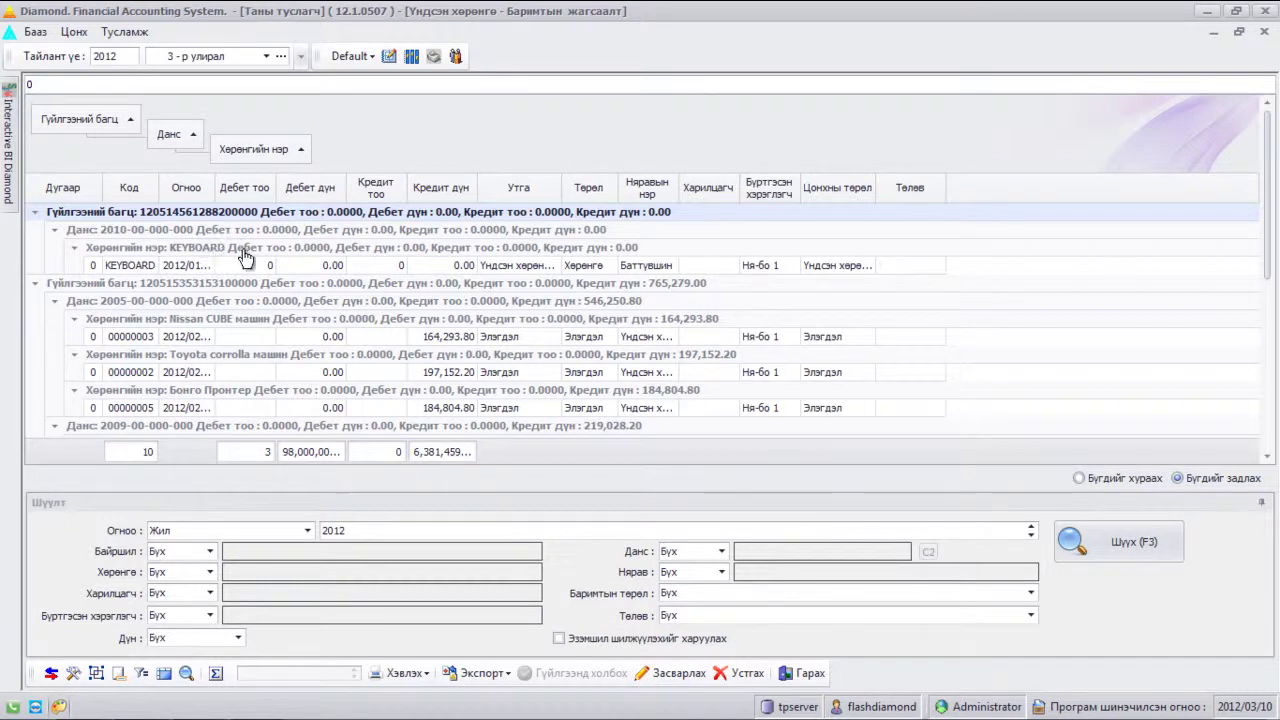
Step: Remove the Данс, Хөрөнгийн нэр and Гүйлгээний багц groupings from the list and hide the grouping area
left_click_drag(168, 134, 162, 188)
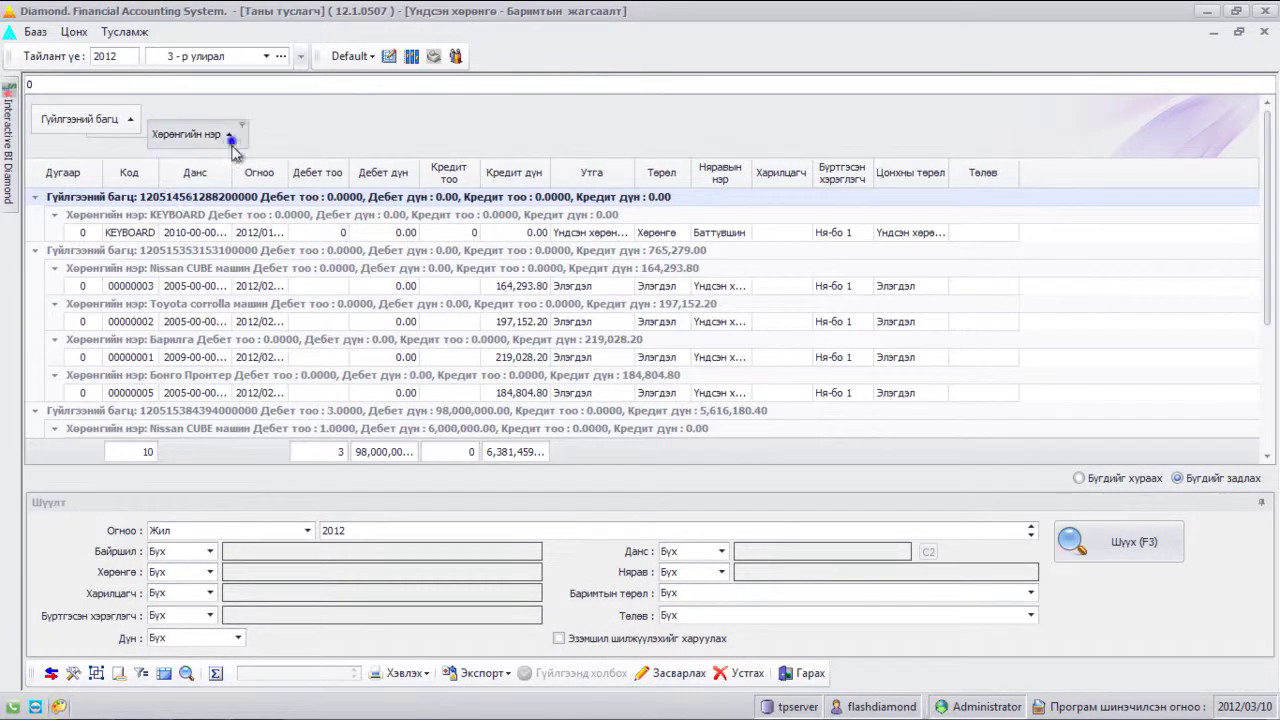
left_click_drag(232, 148, 236, 178)
left_click_drag(112, 125, 118, 172)
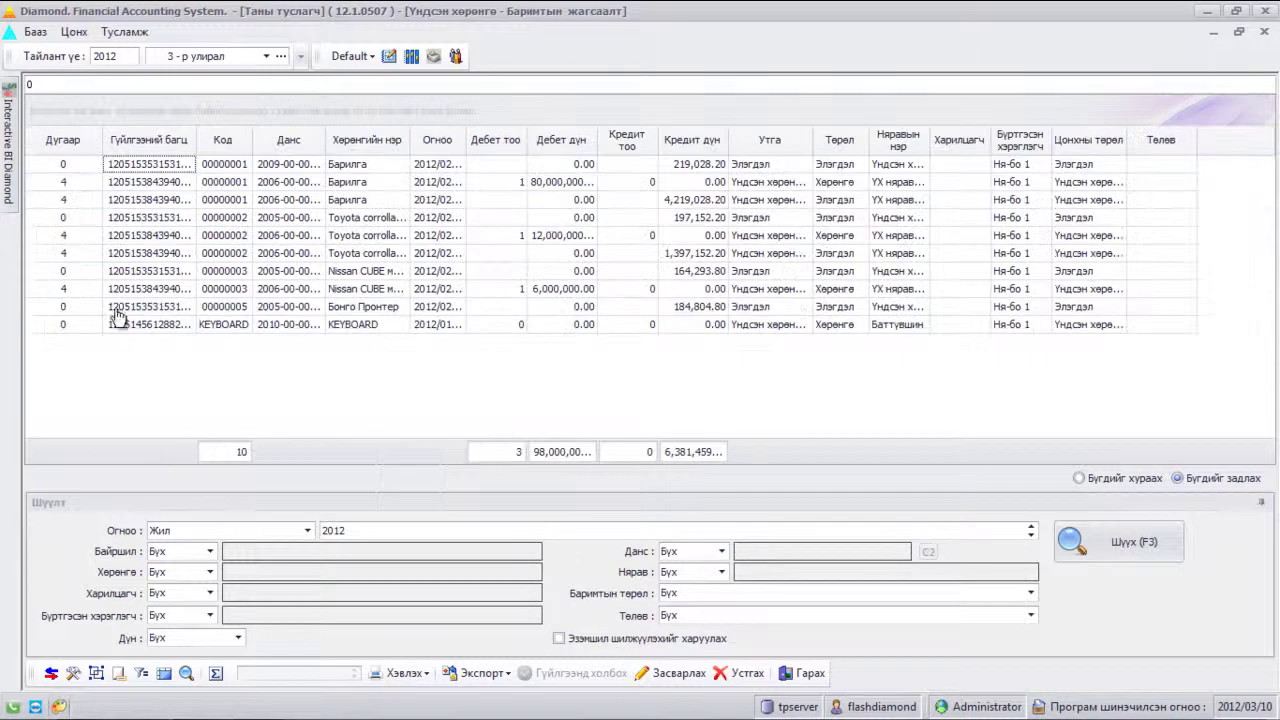
left_click(96, 673)
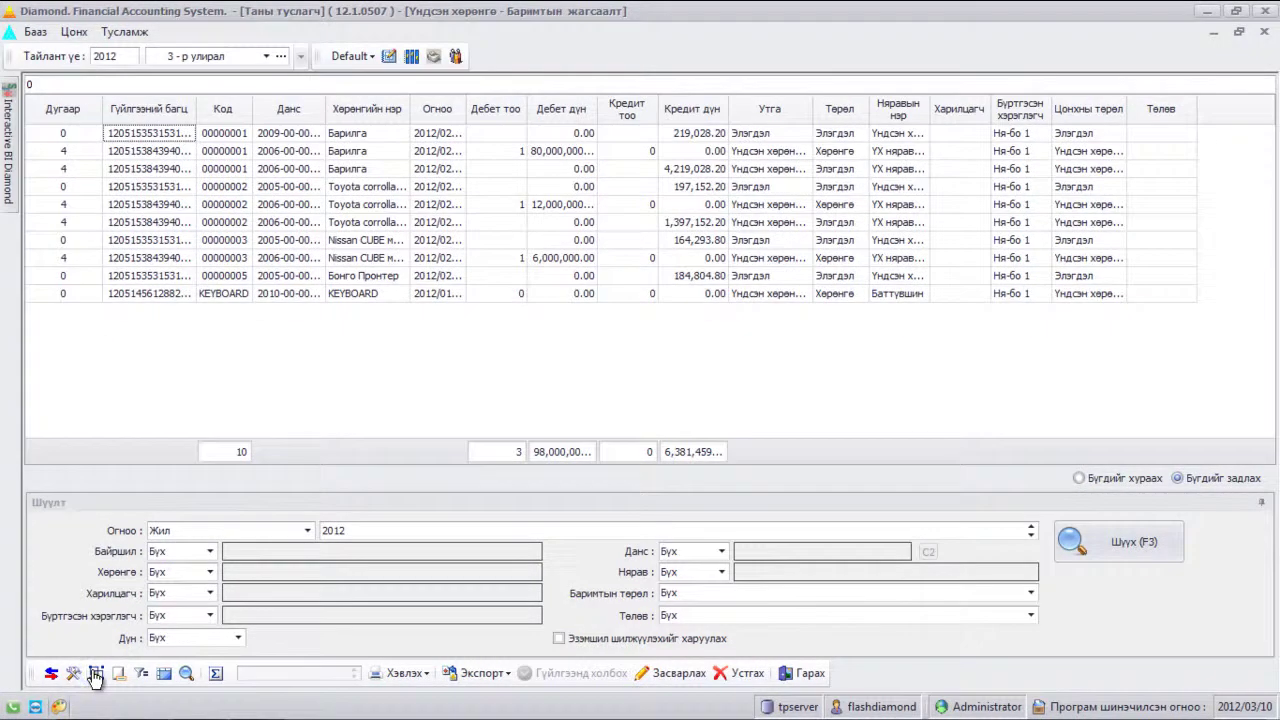
Step: Hide the totals row beneath the document list and show it again
left_click(117, 673)
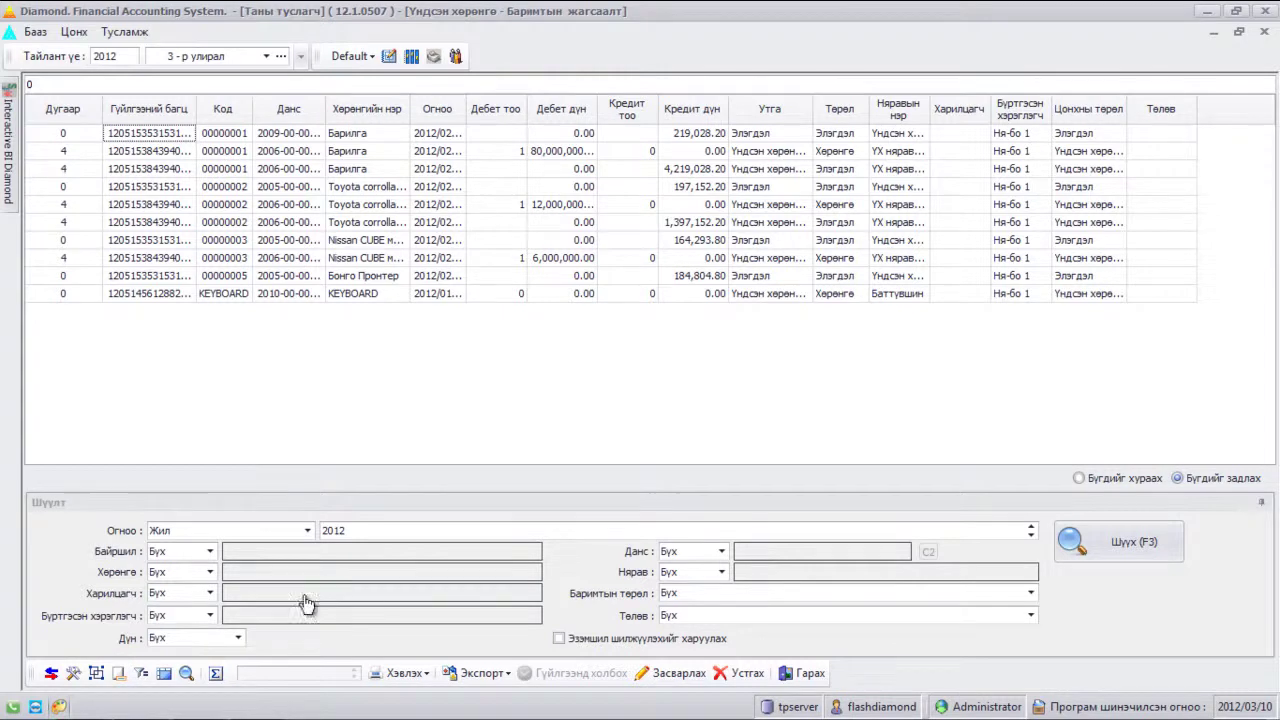
left_click(119, 674)
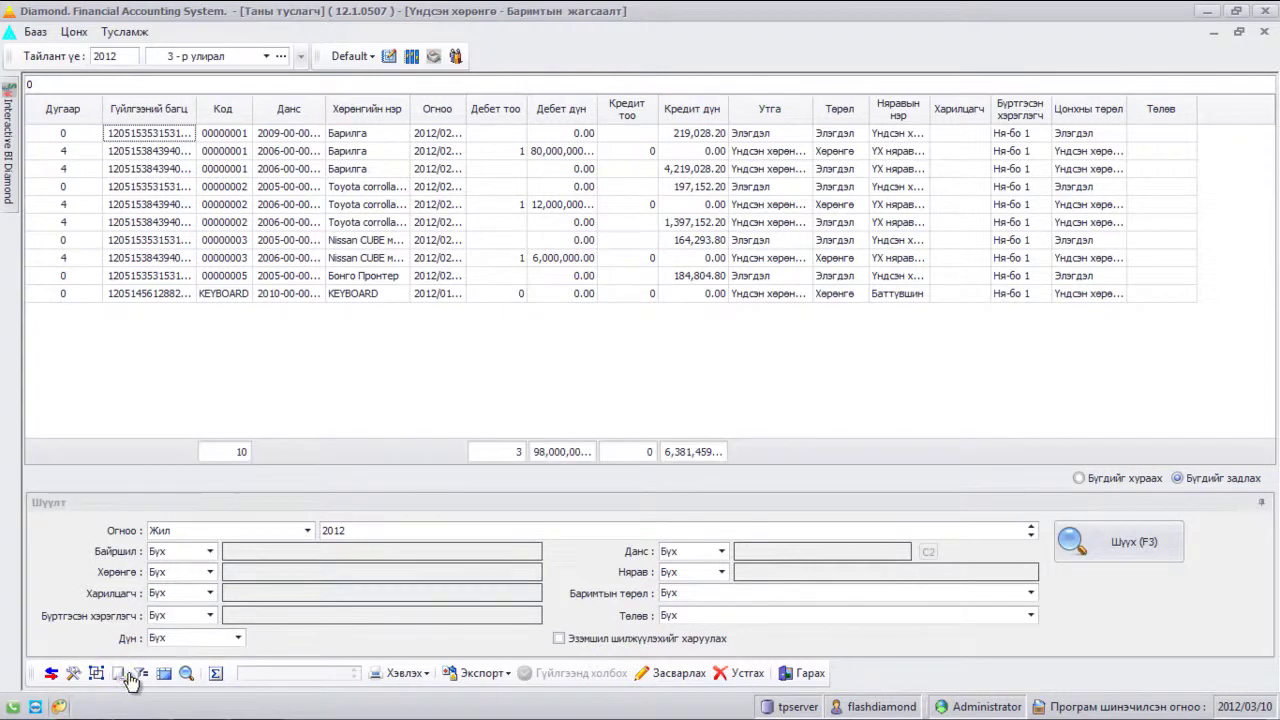
Step: Show the filter row in the document list and filter the Хөрөнгийн нэр column by "t"
left_click(140, 673)
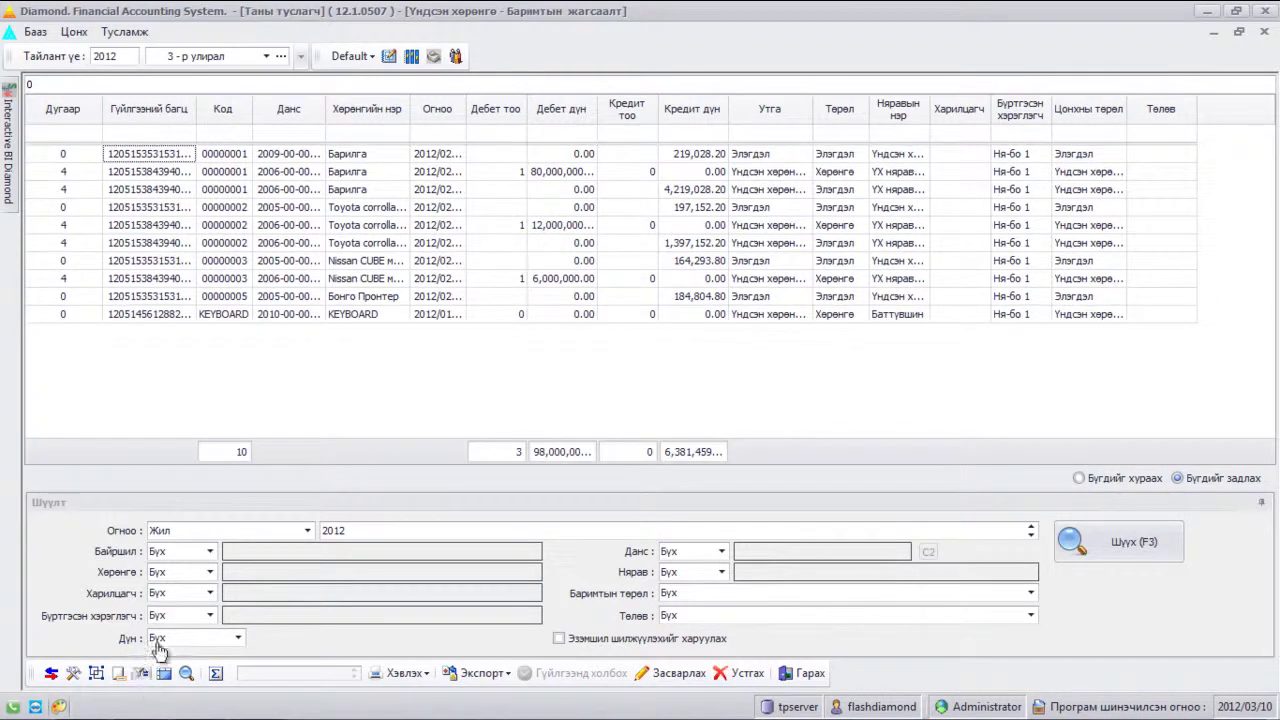
left_click(357, 132)
type("t")
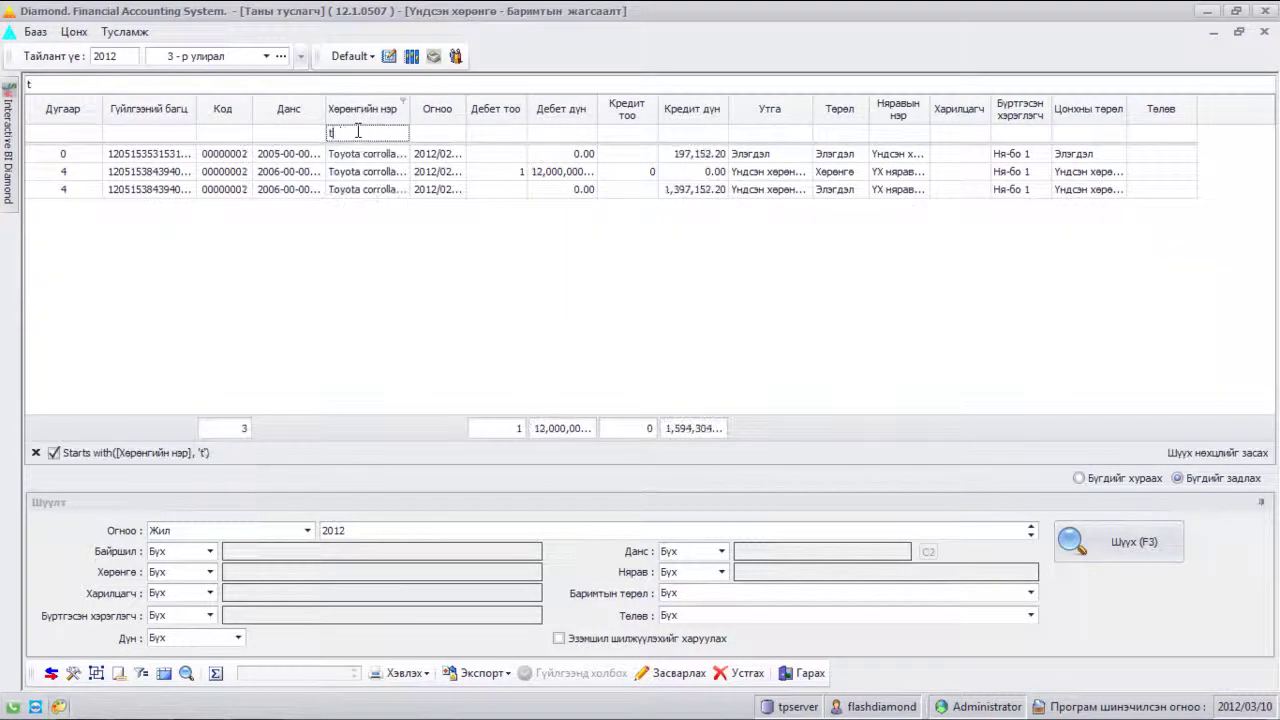
Step: Clear the Хөрөнгийн нэр filter and hide the filter row
key("BackSpace")
key("BackSpace")
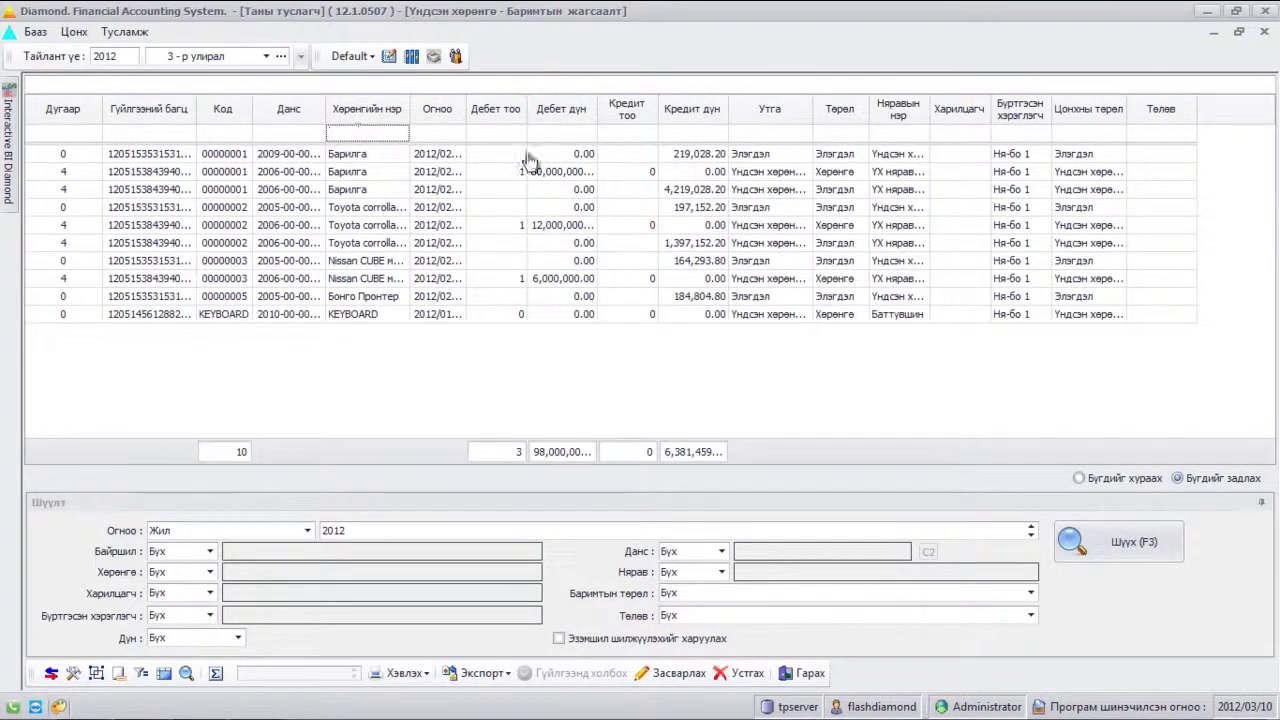
left_click(706, 132)
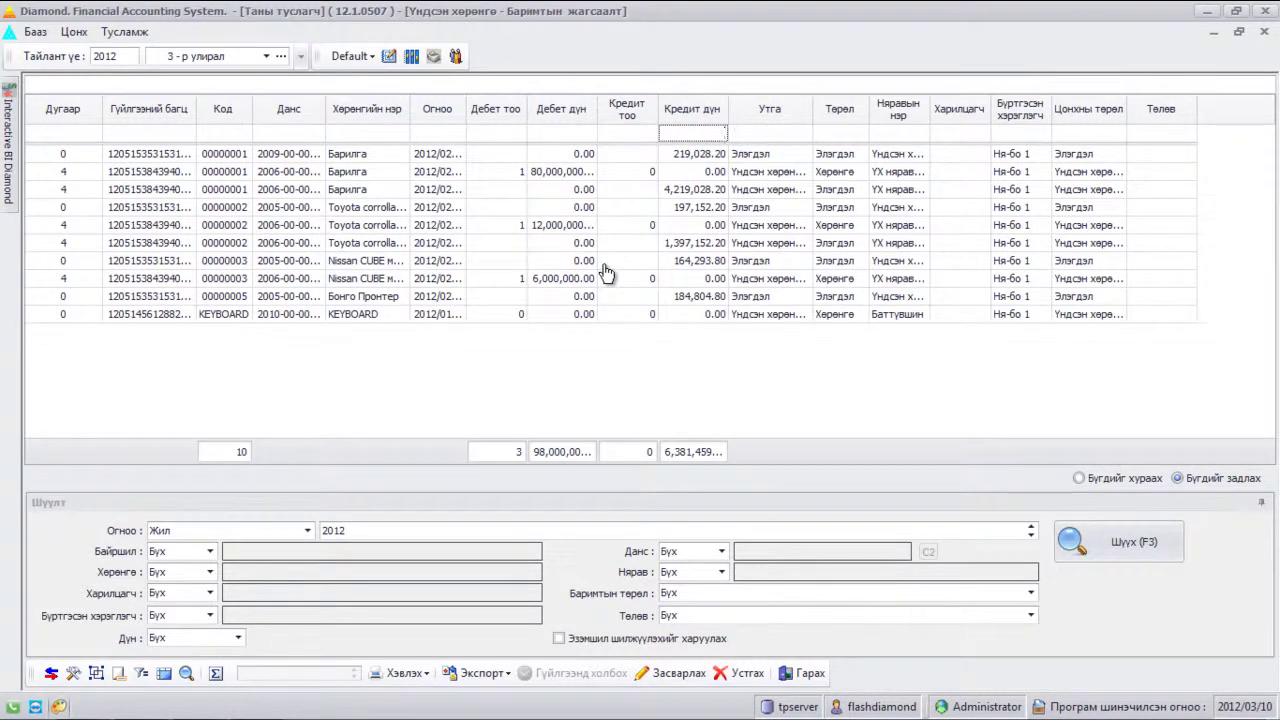
left_click(145, 675)
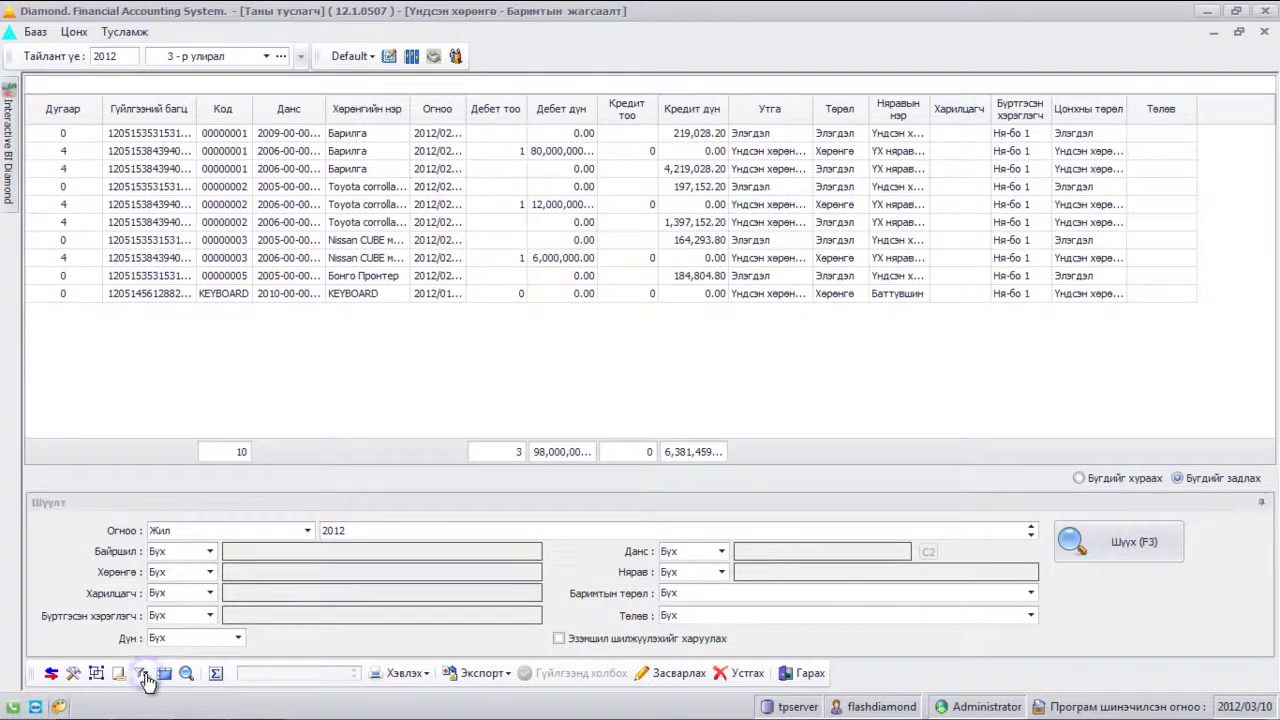
Step: Merge adjacent cells with identical values, examine merged cells in several columns, and turn the merging off
left_click(164, 677)
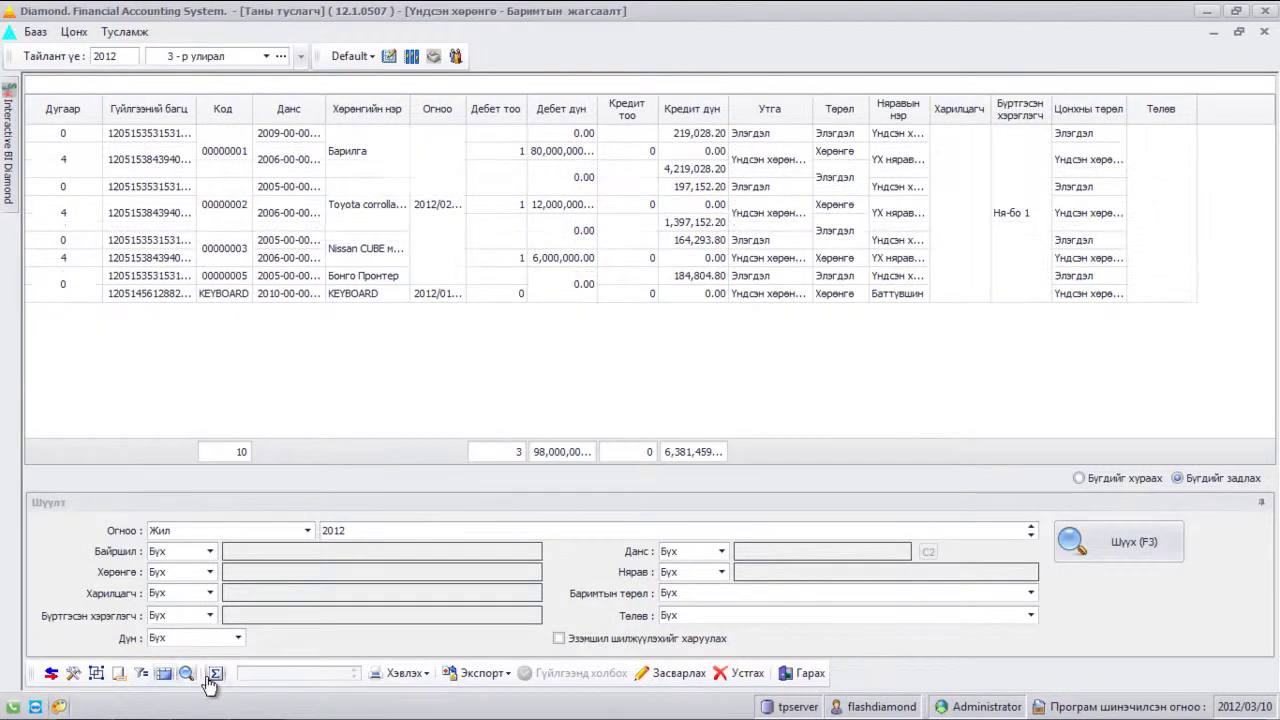
left_click(224, 210)
left_click(365, 160)
left_click(372, 214)
left_click(440, 218)
left_click(1016, 226)
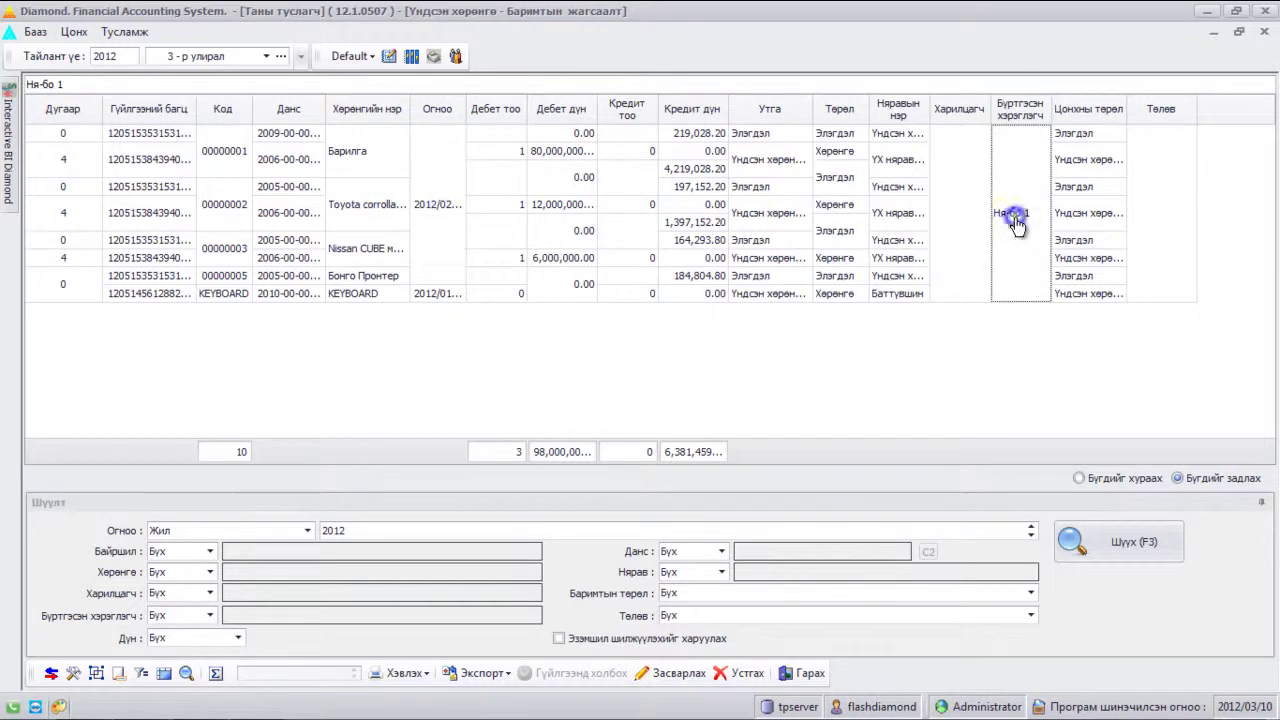
left_click(168, 676)
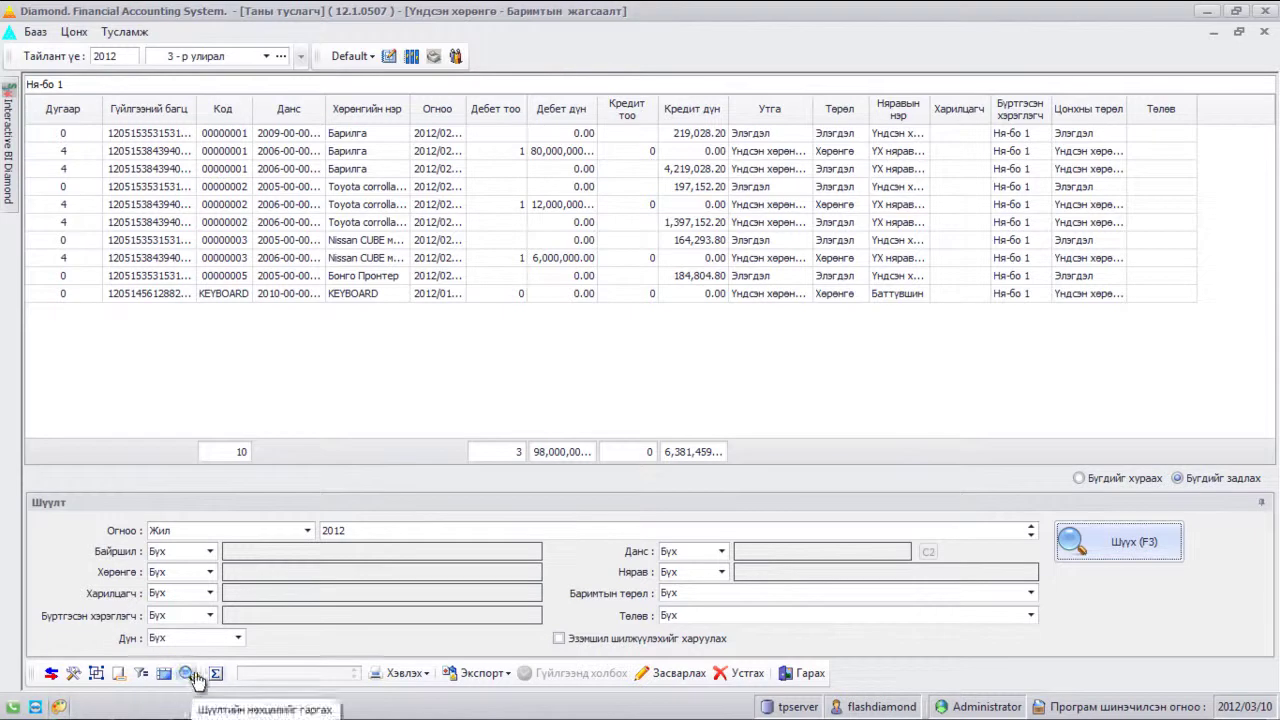
Step: Set the Шүүлт panel to hide automatically, bring it back into view and pin it again
left_click(1265, 505)
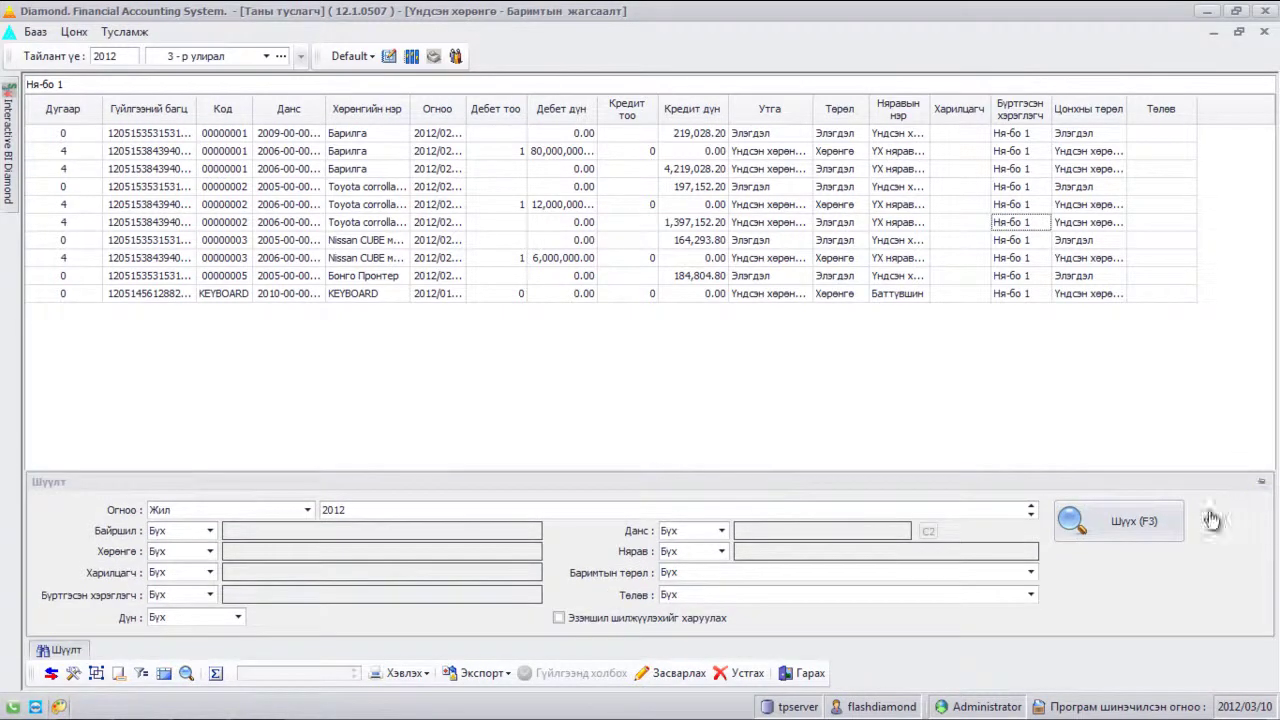
left_click(186, 678)
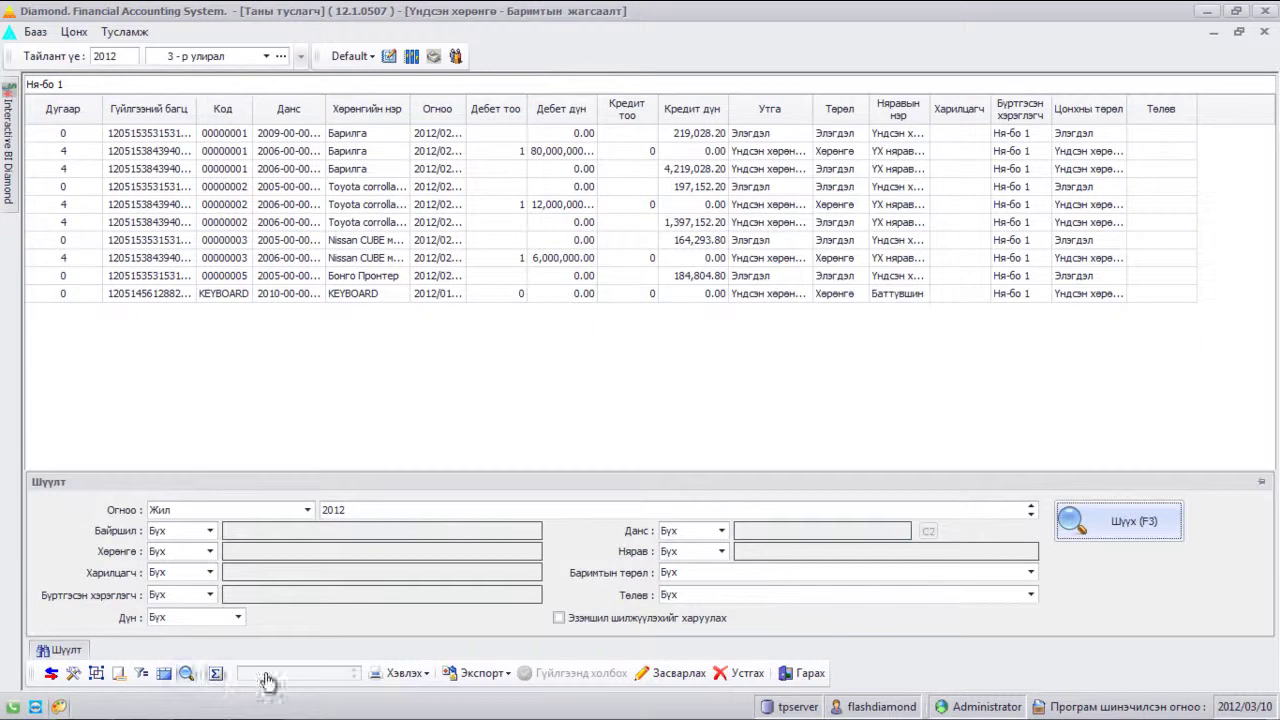
left_click(1262, 482)
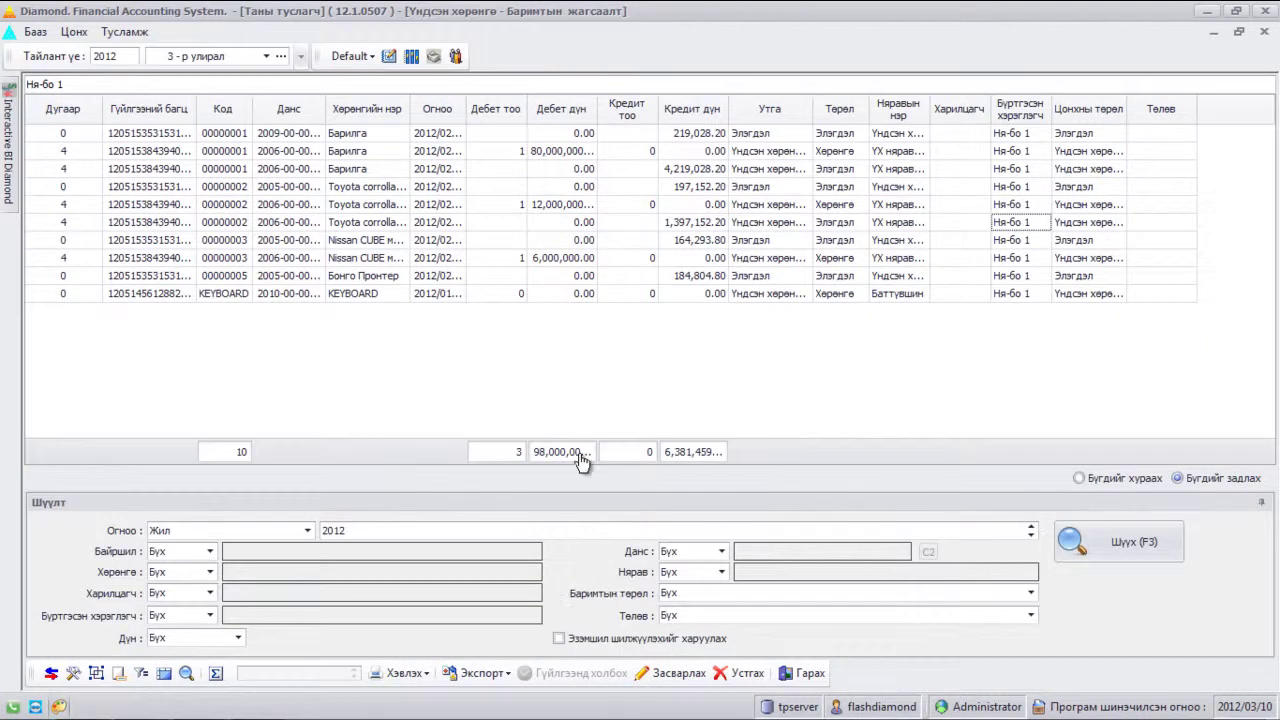
Step: Calculate the sum of Кредит дүн for the 1,397,152.20 Toyota row and the 4,219,028.20 Барилга row
left_click(690, 222)
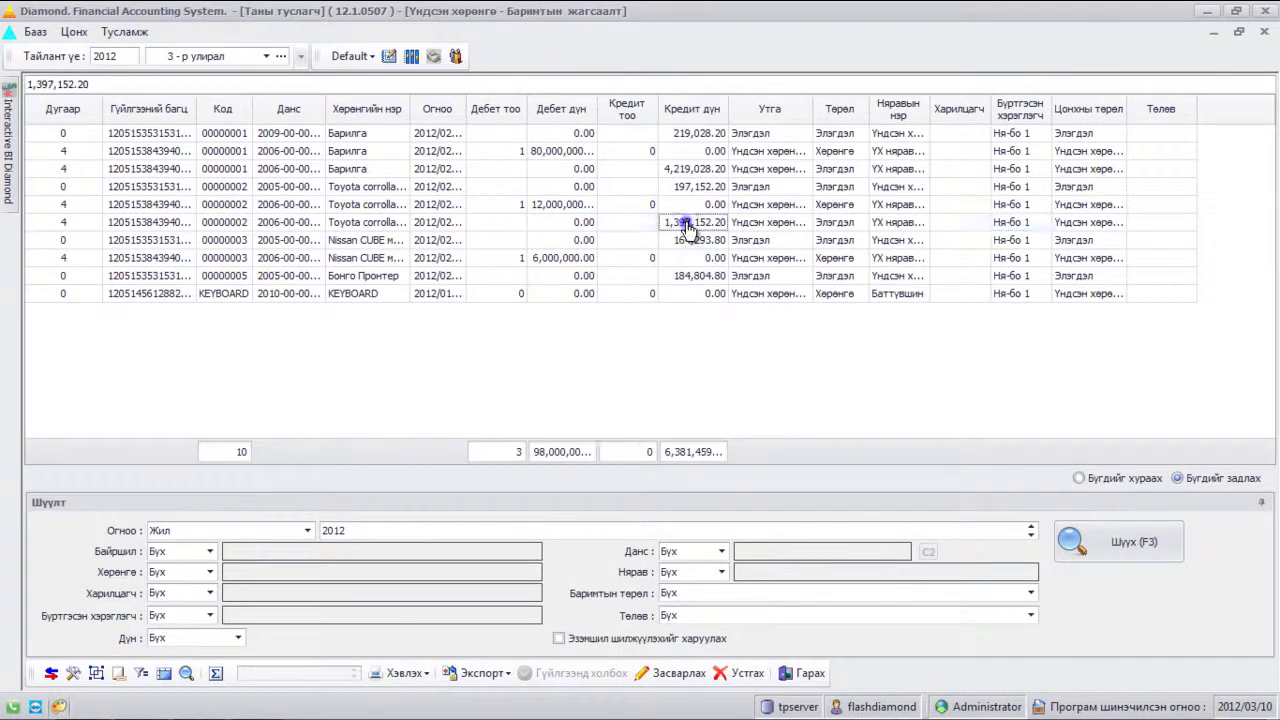
left_click(692, 170, "ctrl")
left_click(218, 675)
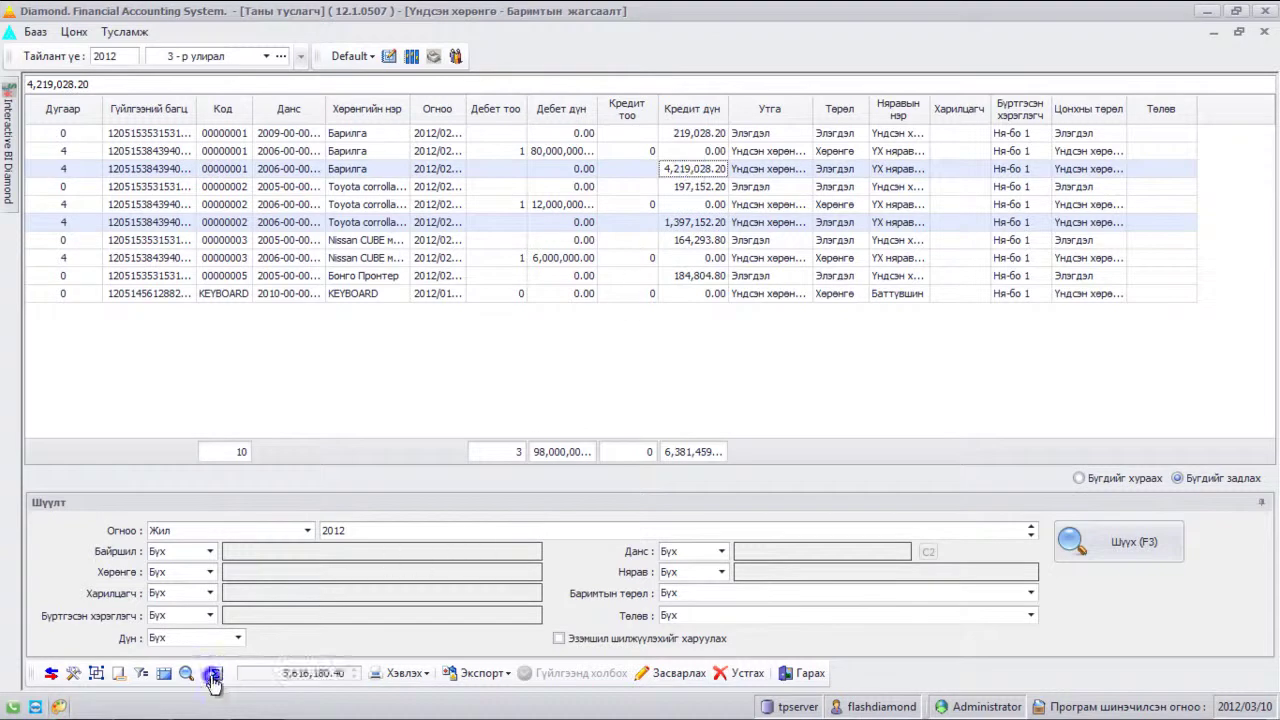
Step: Preview the selected rows as a printable Тайлан report and close the preview
left_click(405, 674)
left_click(416, 630)
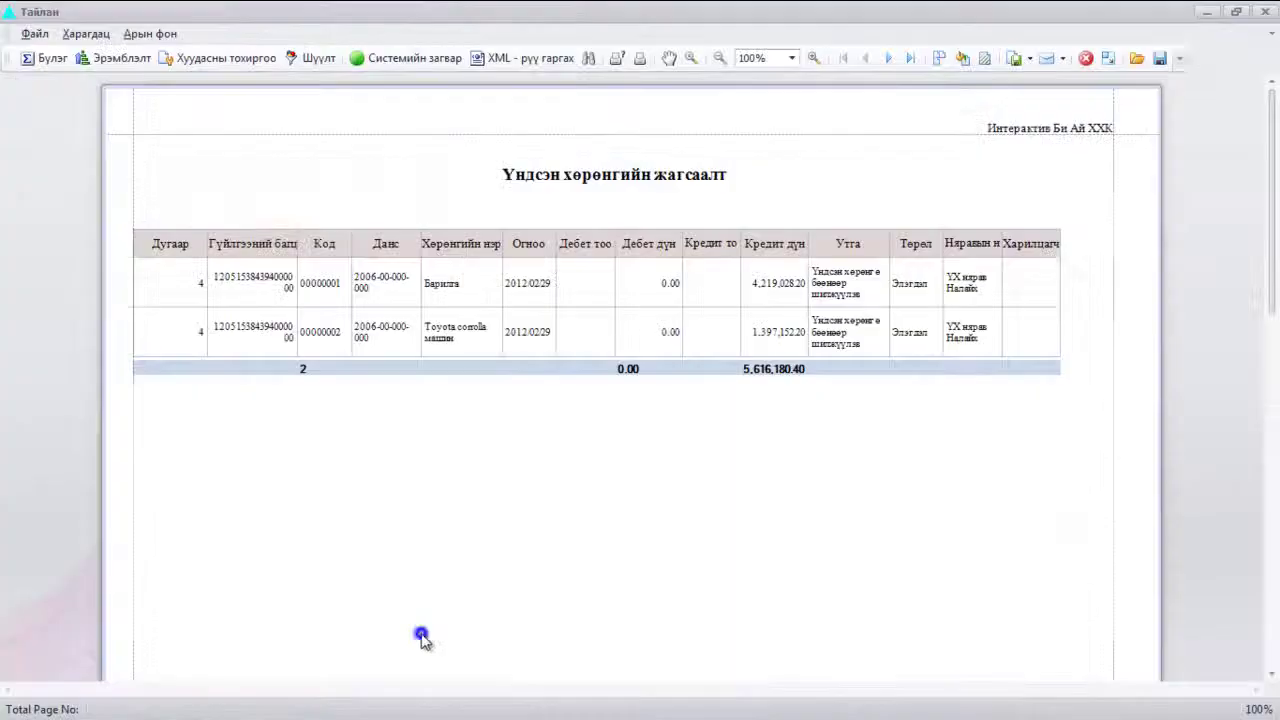
left_click(1085, 59)
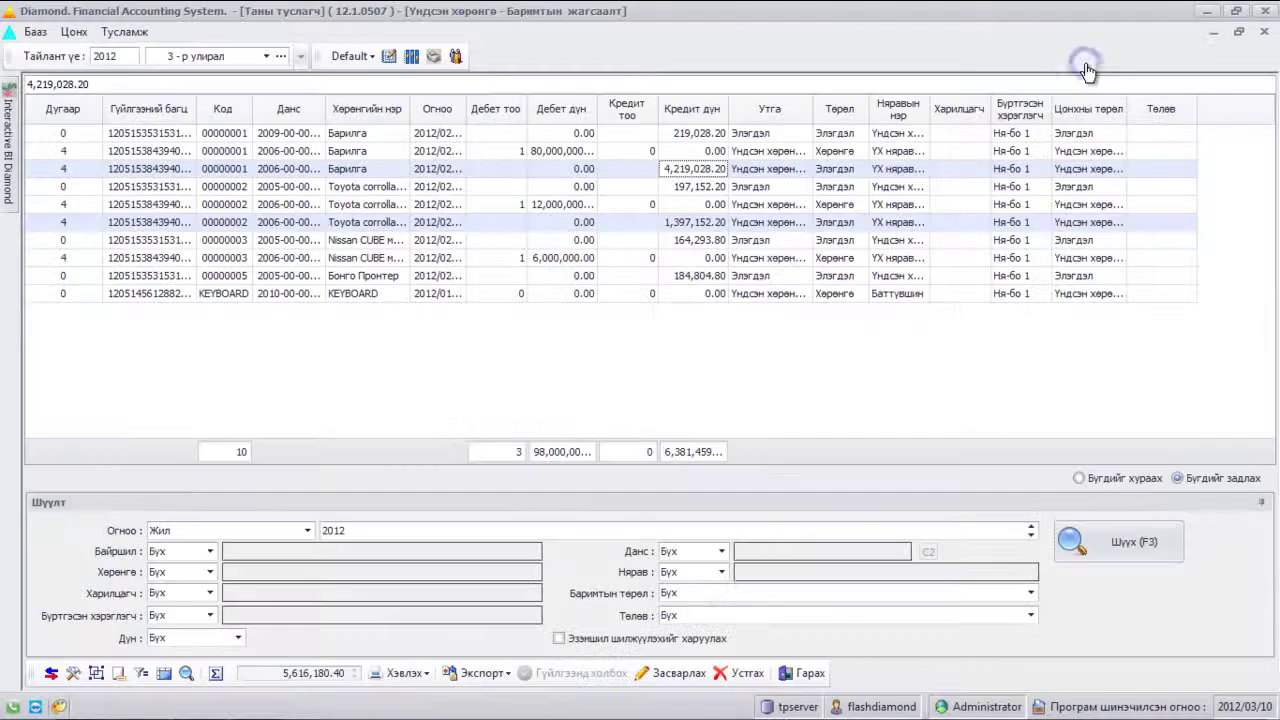
Step: Select the Nissan CUBE row with the 6,000,000.00 debit, preview the Жагсаалт printout and close the preview
left_click(563, 258)
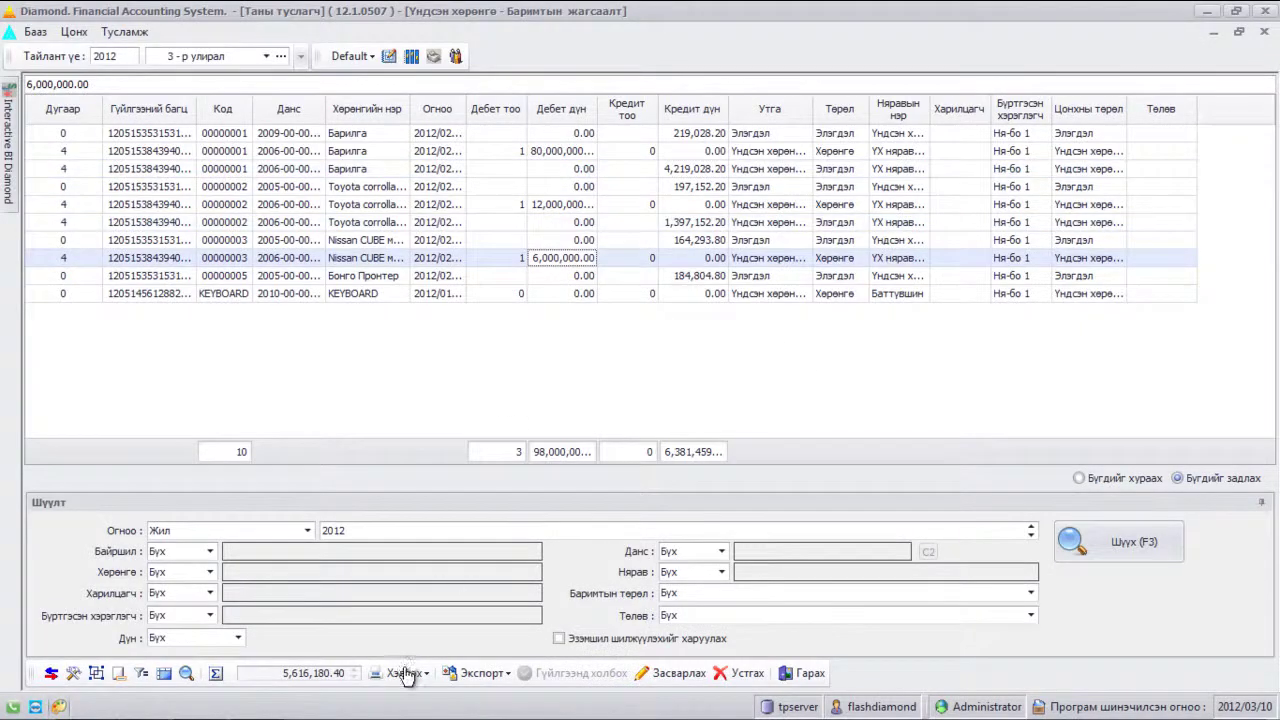
left_click(405, 672)
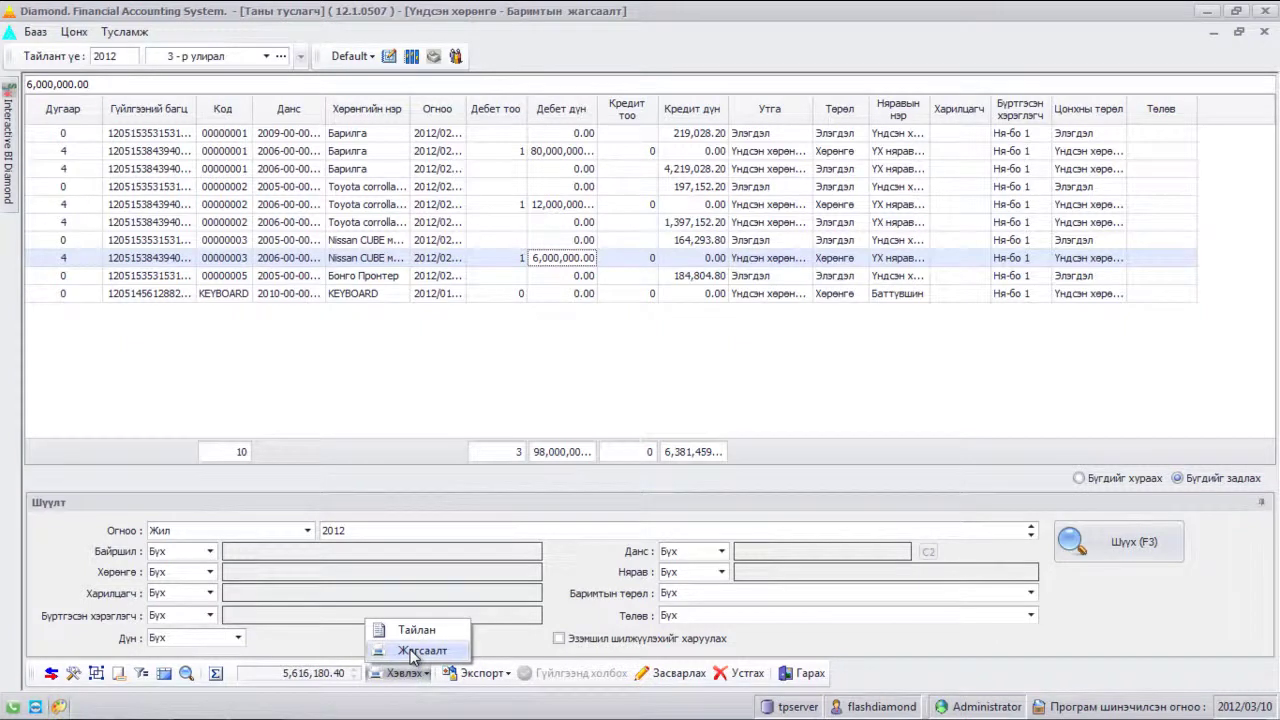
left_click(421, 651)
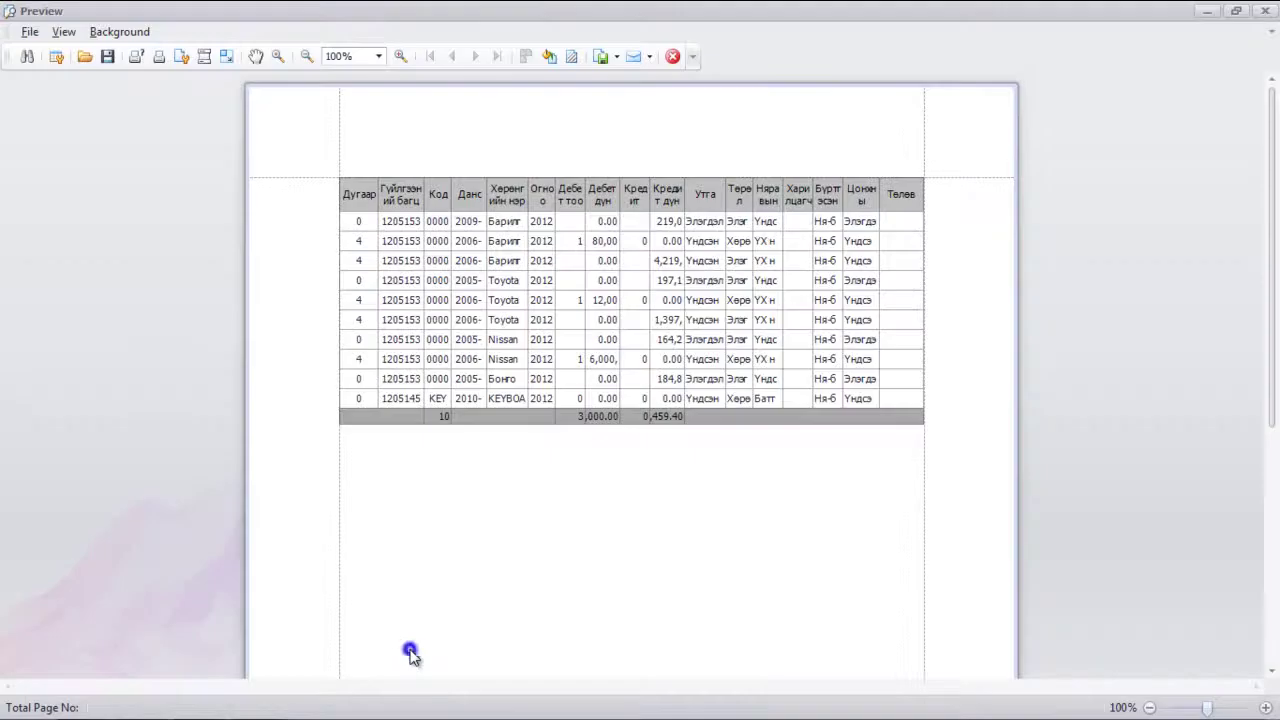
left_click(673, 57)
Step: List the available export formats, open the document of the Nissan CUBE row with the 6,000,000.00 debit for editing and close it
left_click(485, 680)
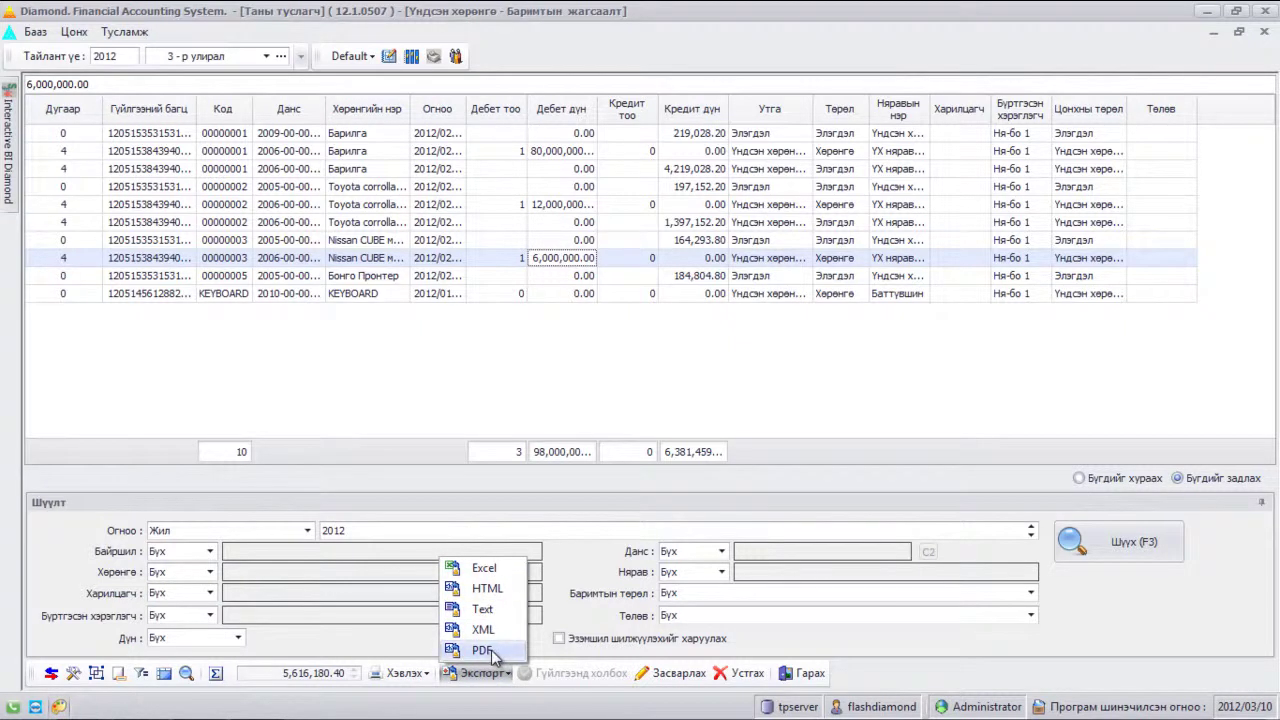
left_click(665, 673)
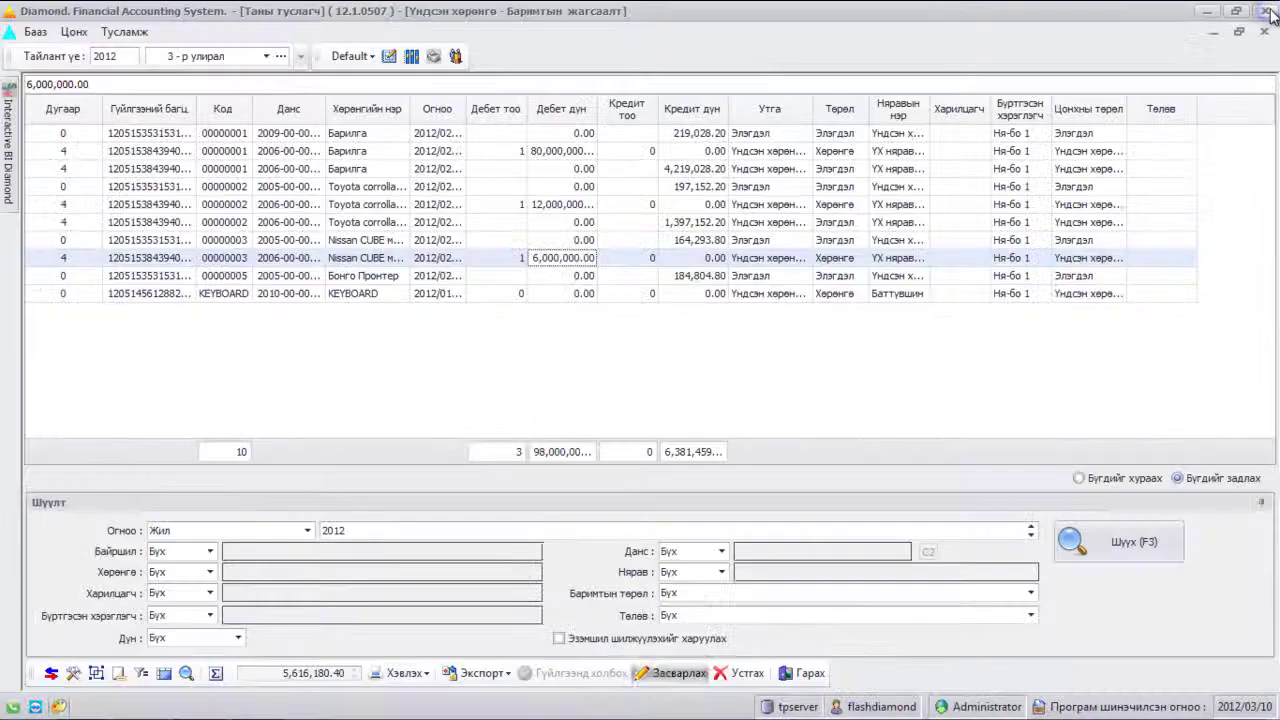
left_click(1268, 12)
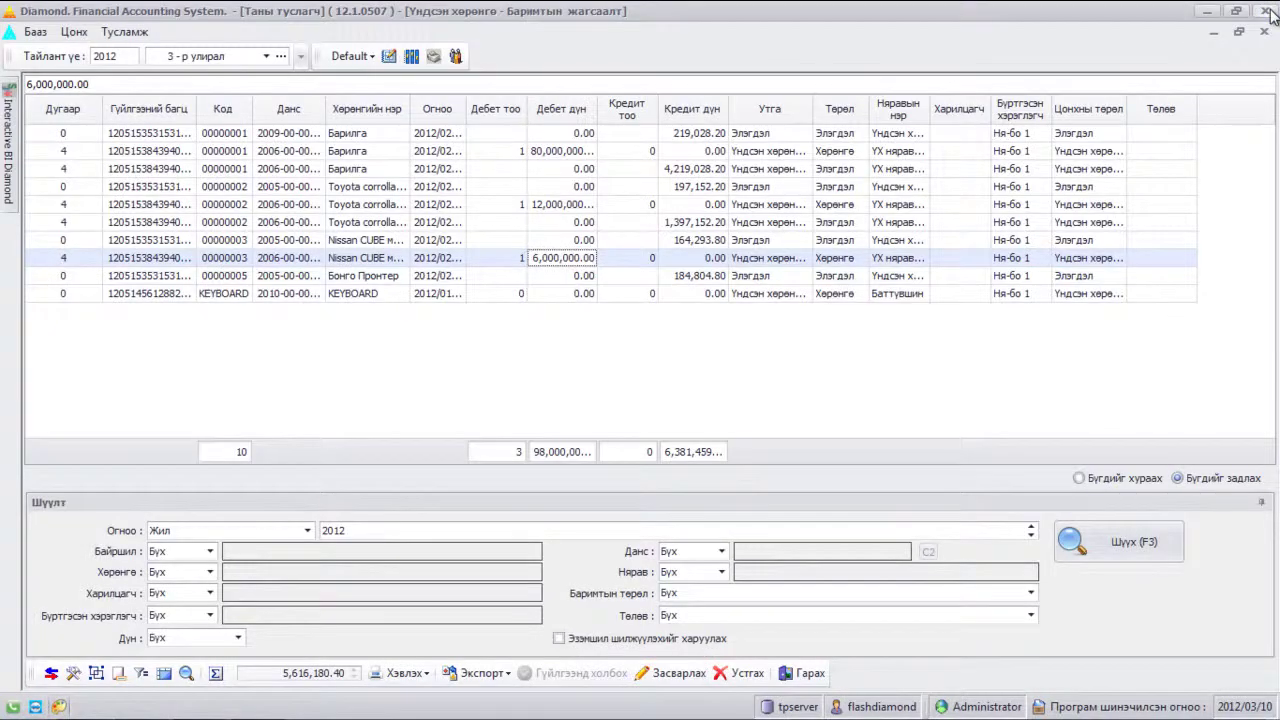
Step: Run the filter for the year 2012 again and delete the last KEYBOARD depreciation entry, with the 2,576.40 credit
left_click(675, 296)
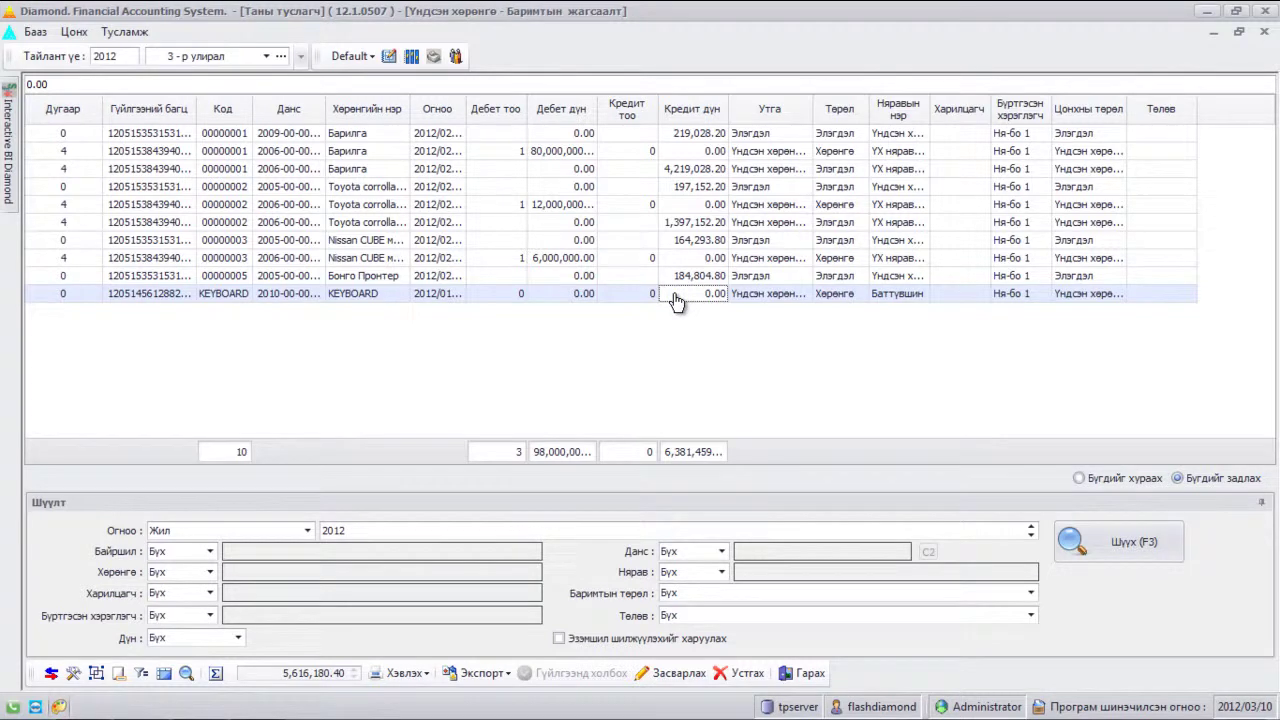
left_click(1082, 553)
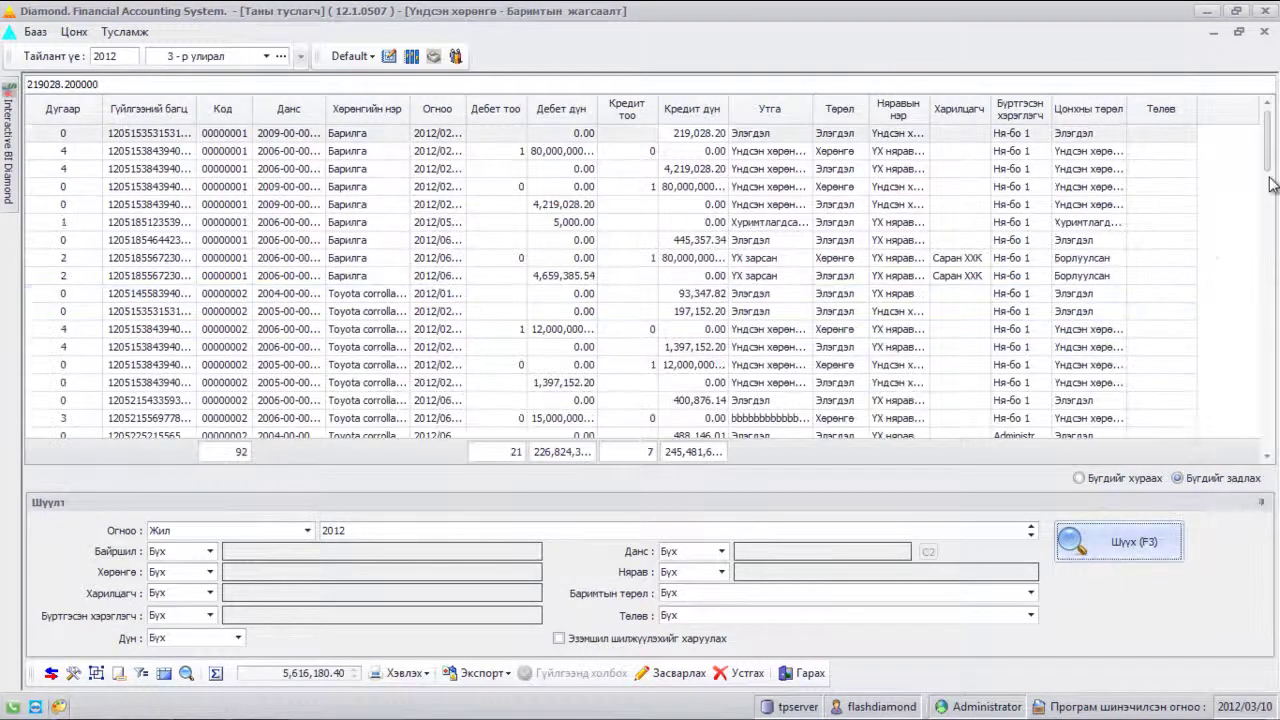
left_click_drag(1267, 157, 1260, 449)
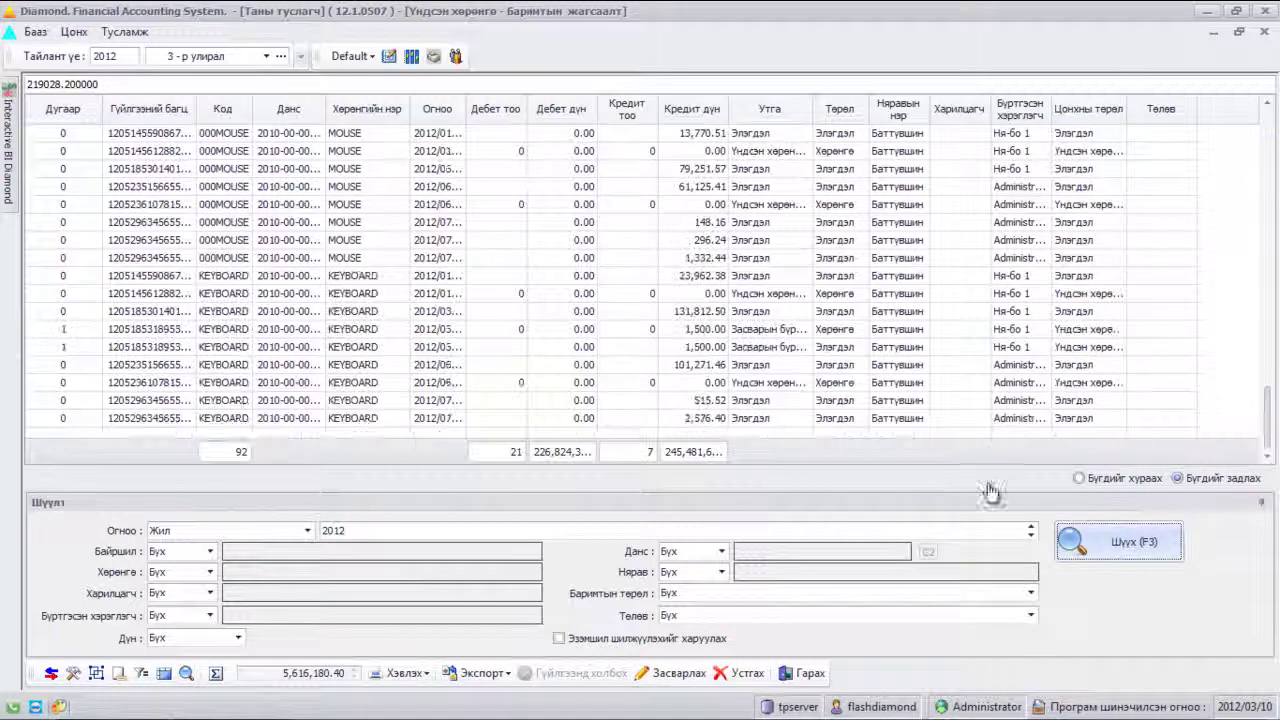
left_click(605, 421)
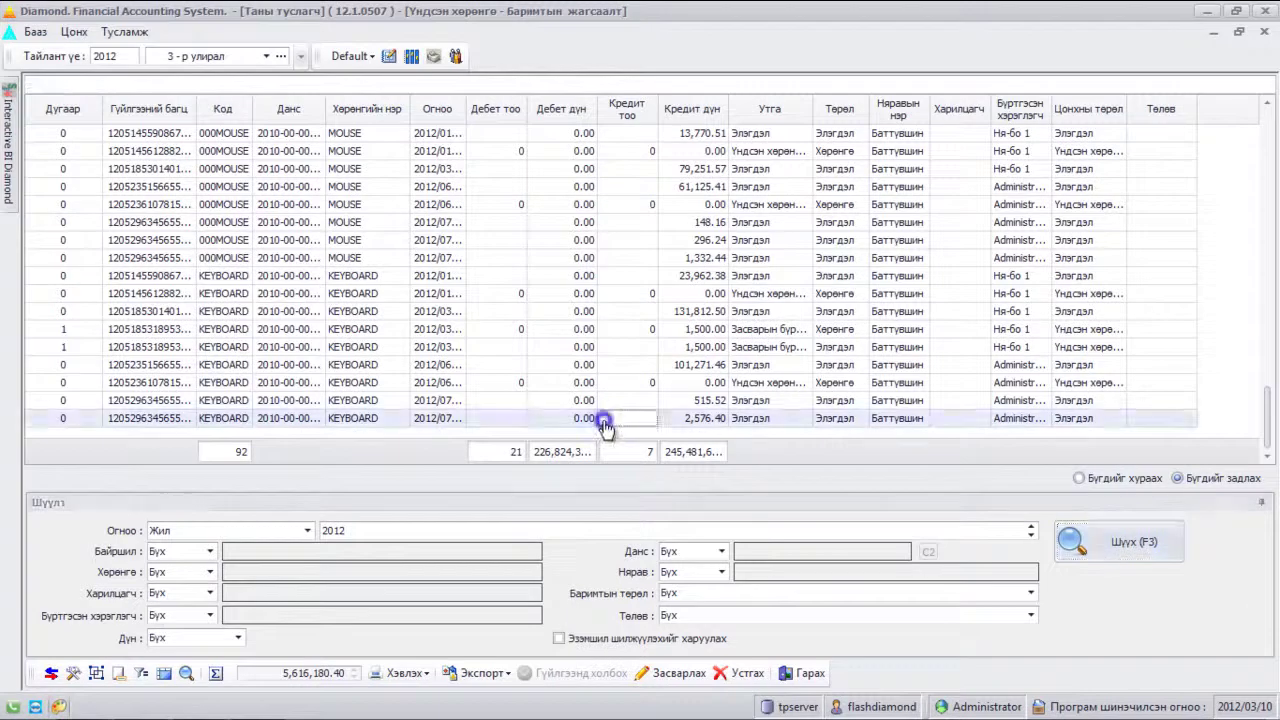
left_click(738, 674)
left_click(702, 447)
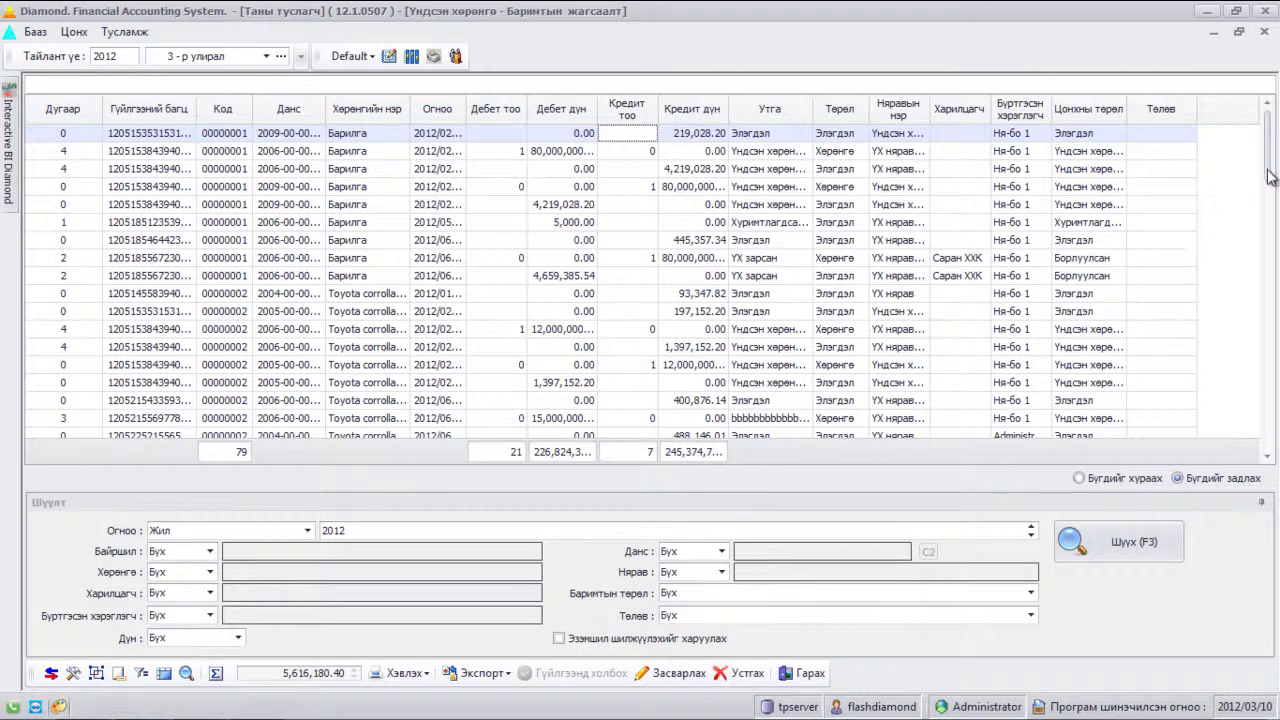
Step: Link the red Nissan CUBE entry with the 487,500.00 credit to a transaction using template 40132, Үндсэн хөрөнгө Дт - Өглөг үүсгэв
left_click_drag(1268, 175, 1275, 313)
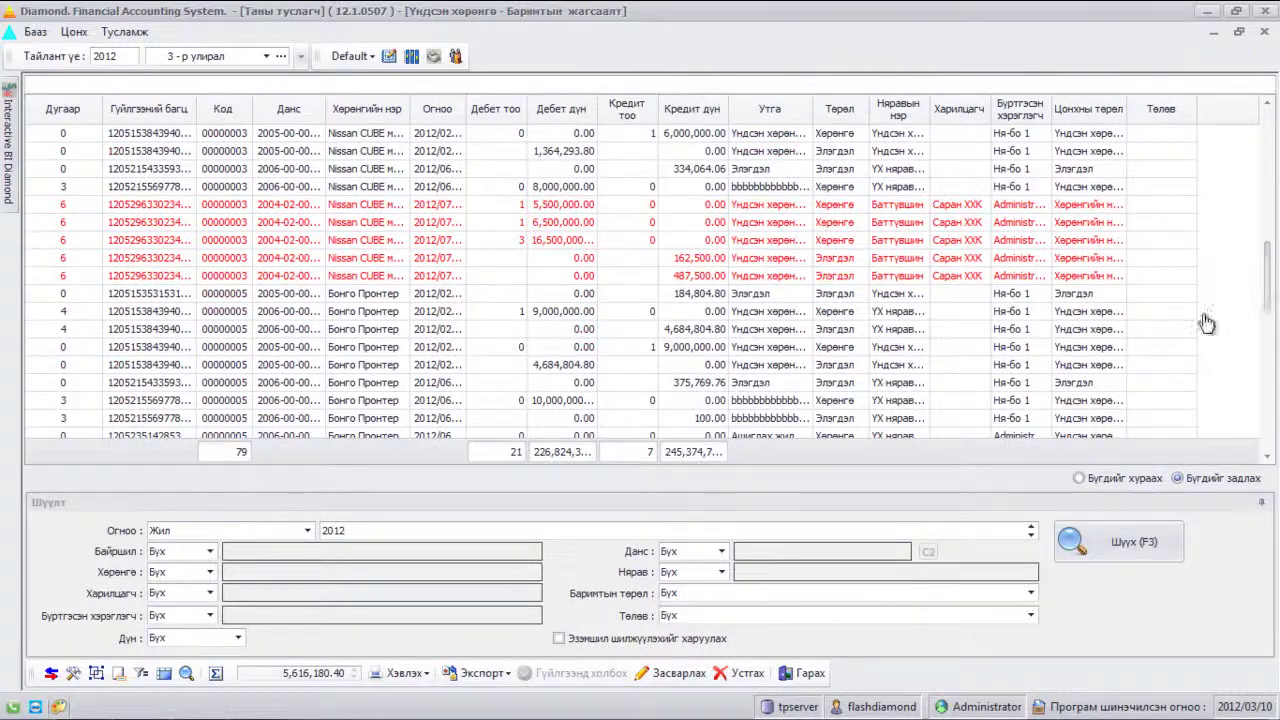
left_click(549, 277)
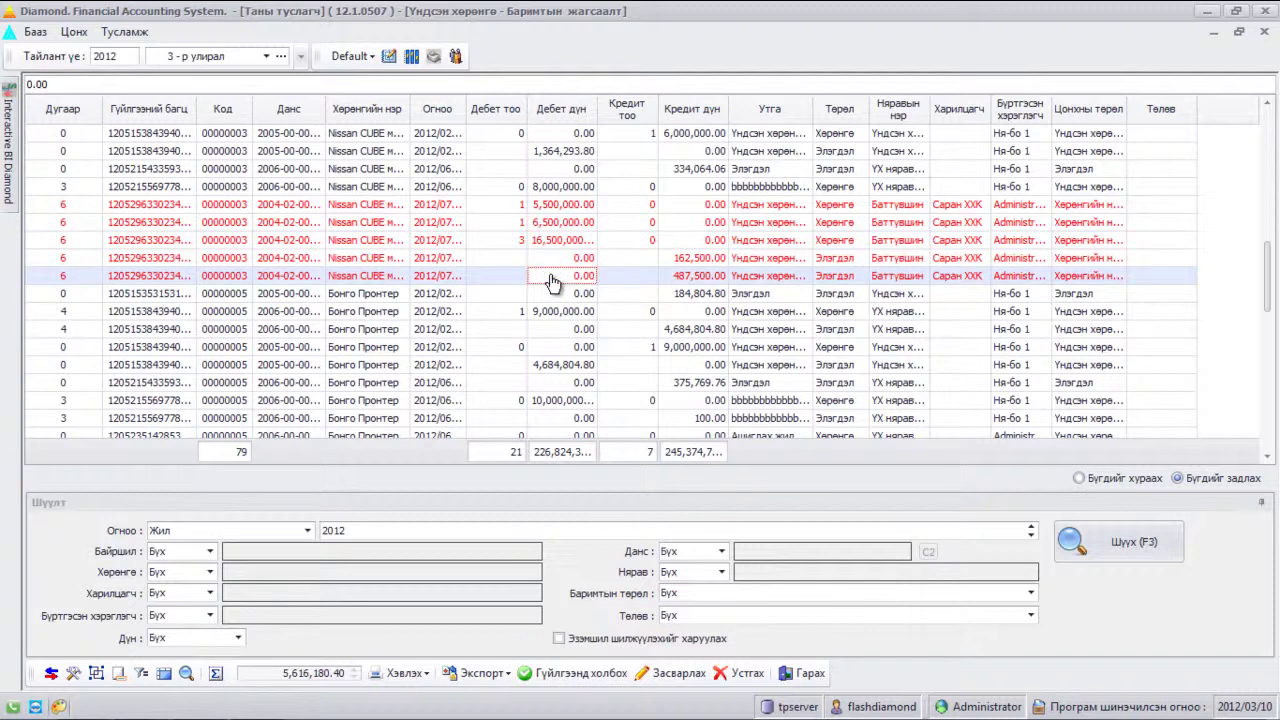
left_click(546, 677)
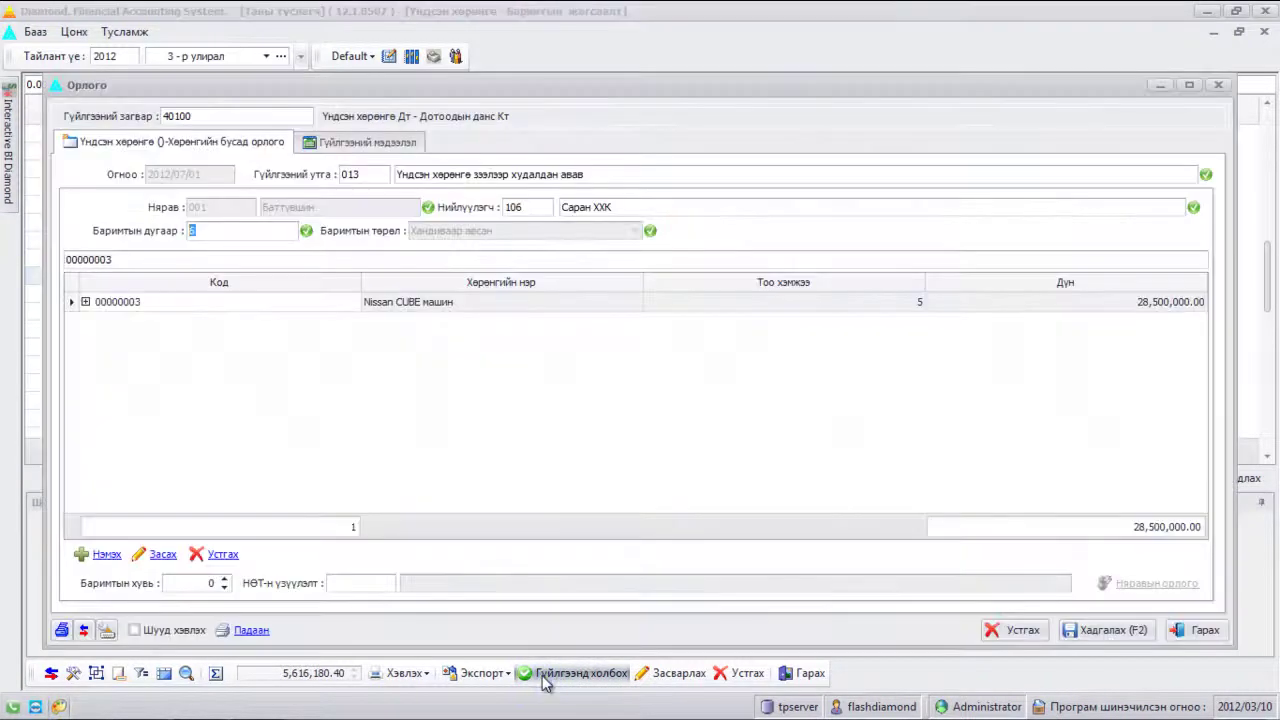
left_click(303, 116)
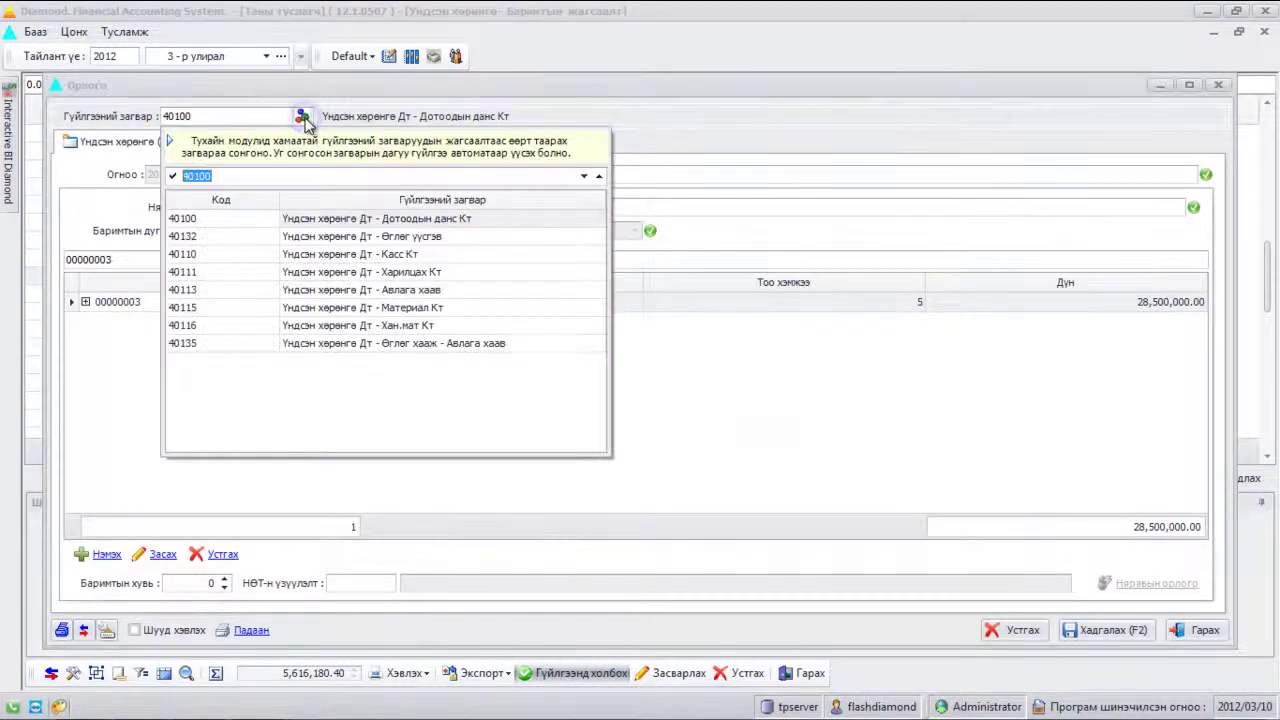
left_click(368, 240)
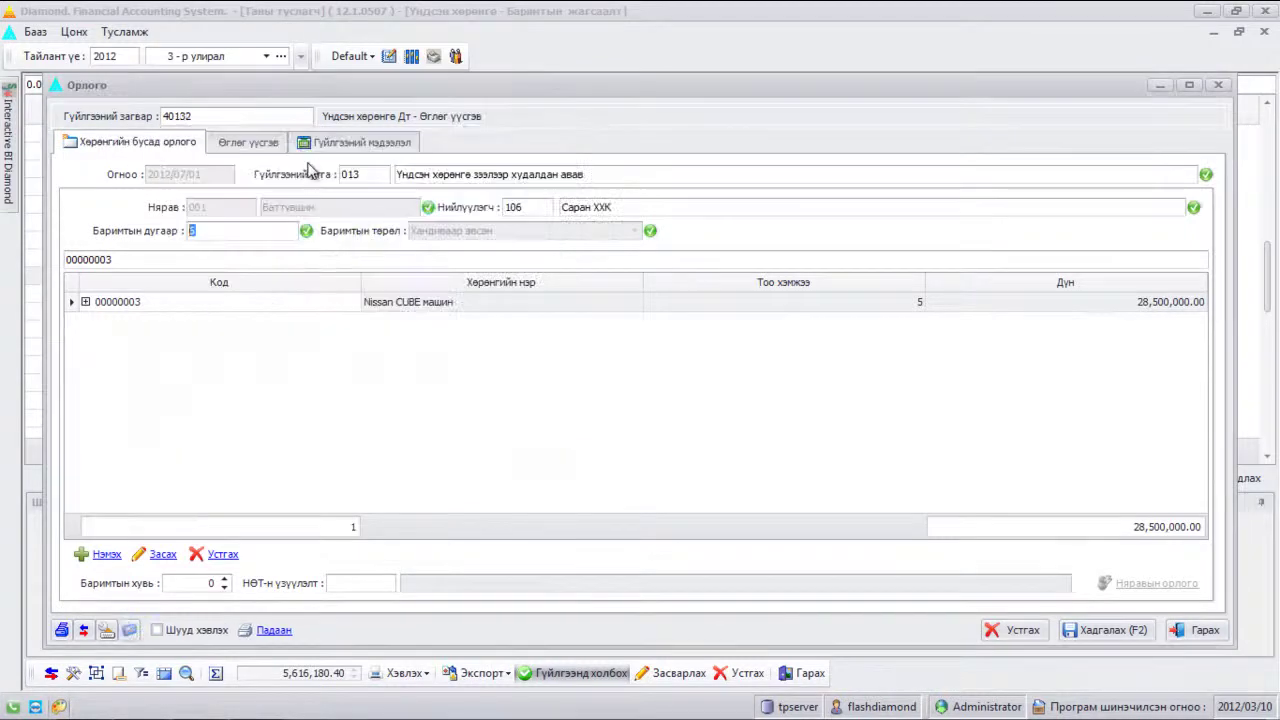
Step: Set the Үүсгэх дүн of the Саран ХХК payable to 28,500,000.00, check the transaction entries and save the document
left_click(272, 143)
left_click(890, 283)
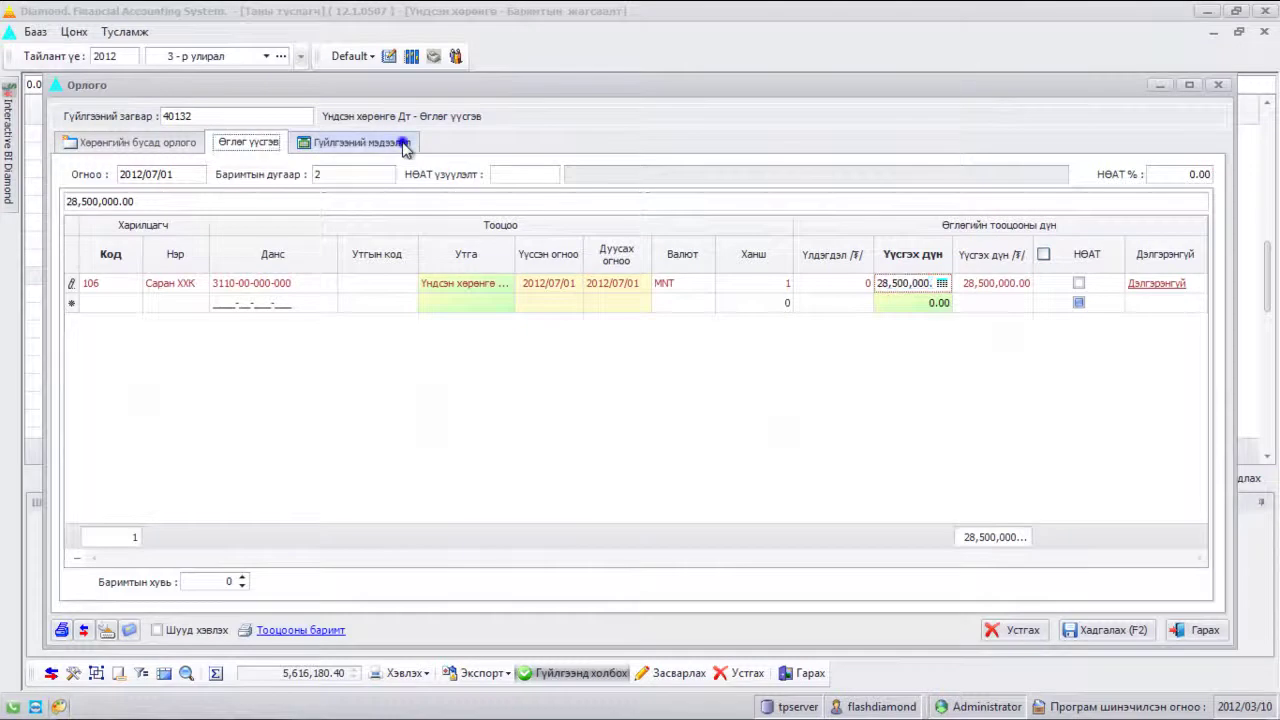
left_click(400, 141)
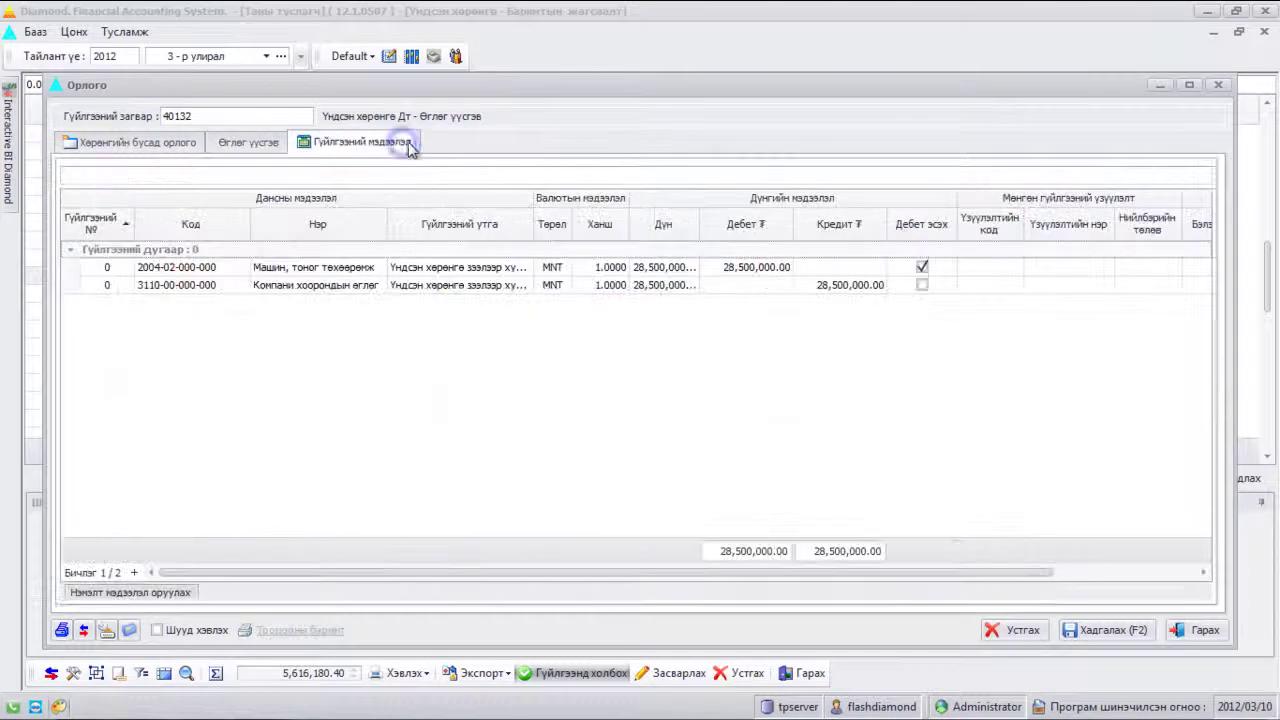
left_click(1135, 630)
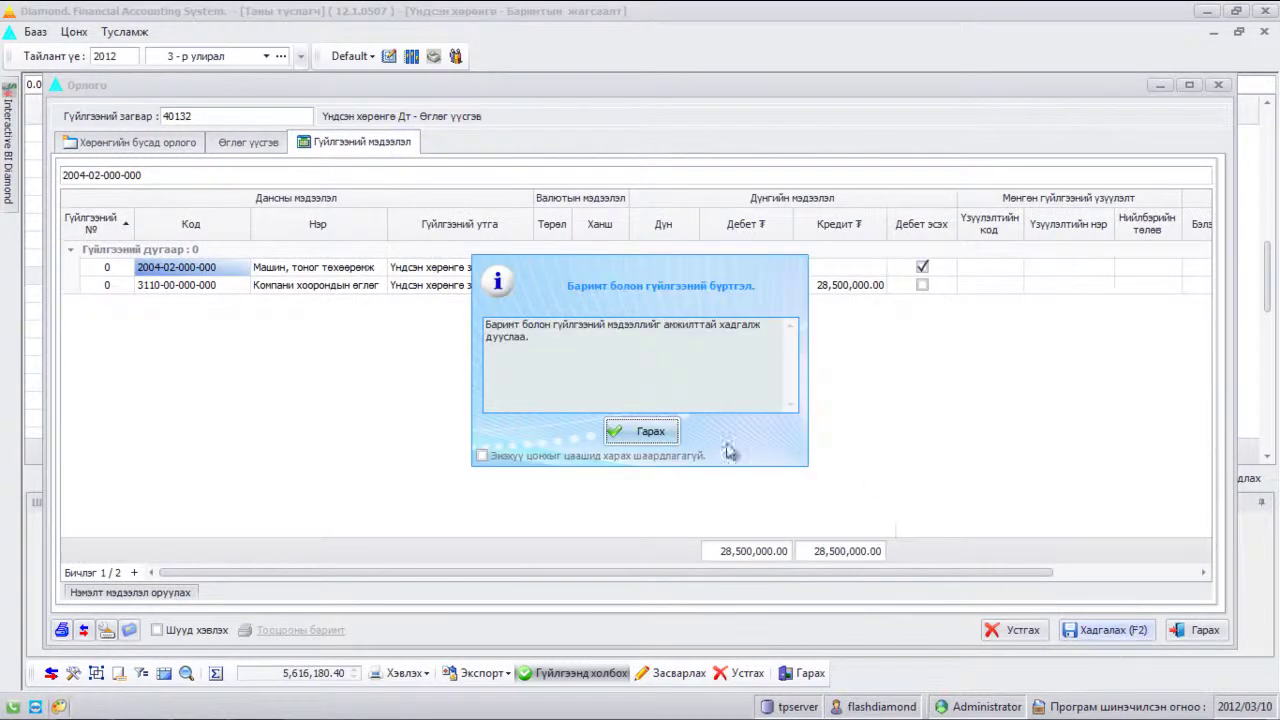
left_click(650, 431)
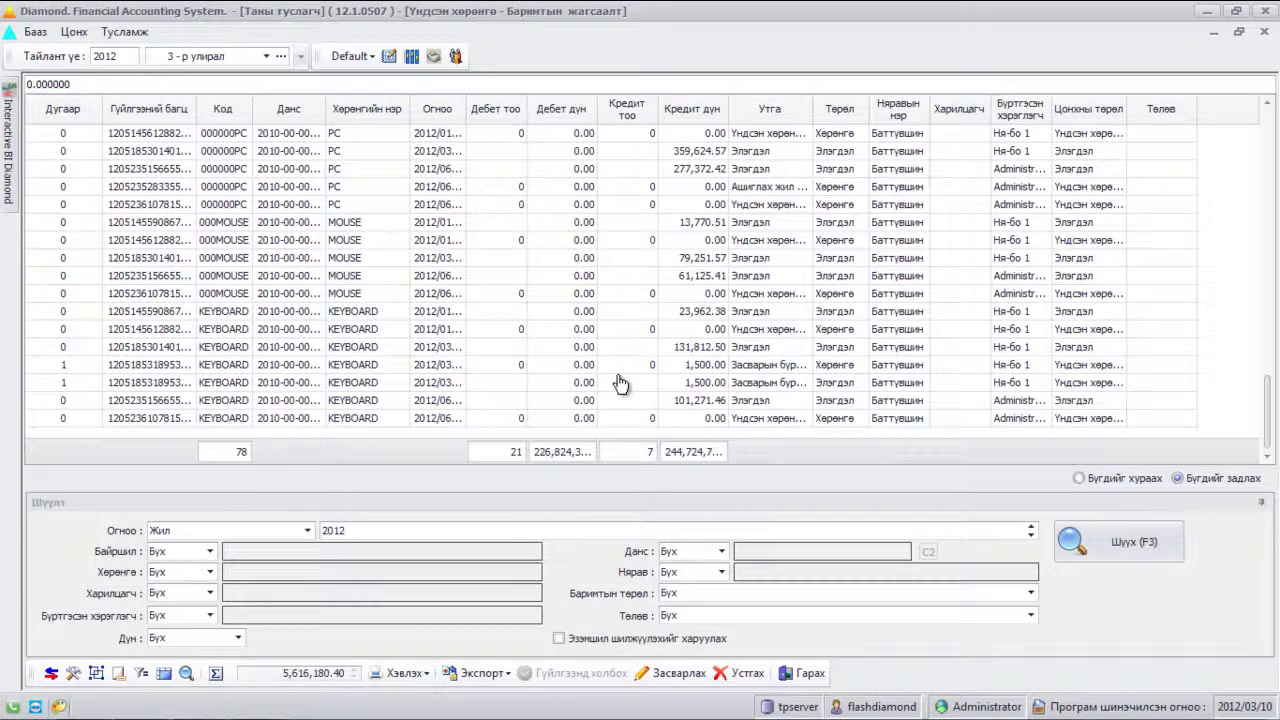